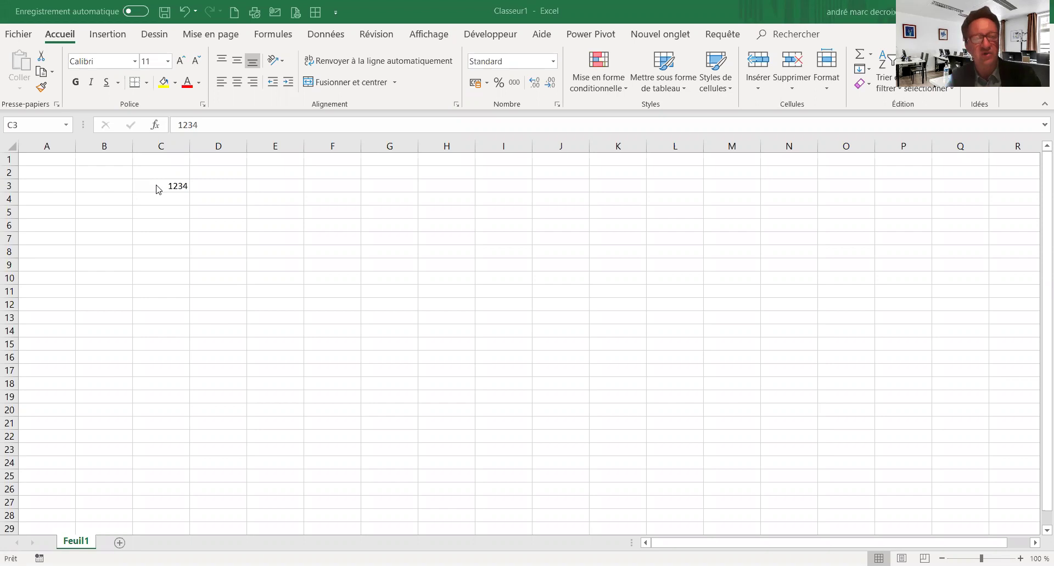
Select C3 holding 1234 and check the number format list without changing anything.
click(155, 185)
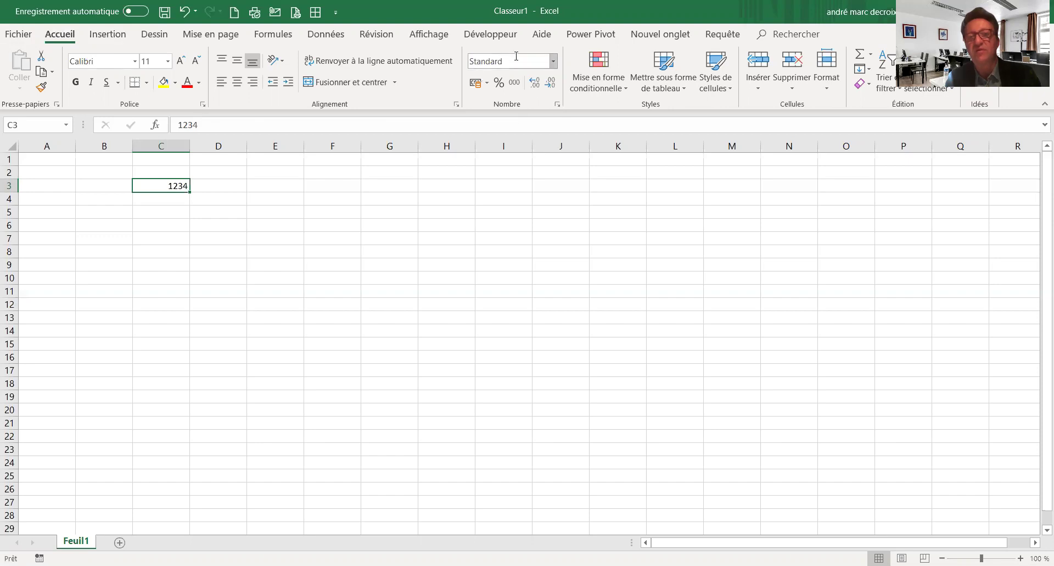
click(555, 66)
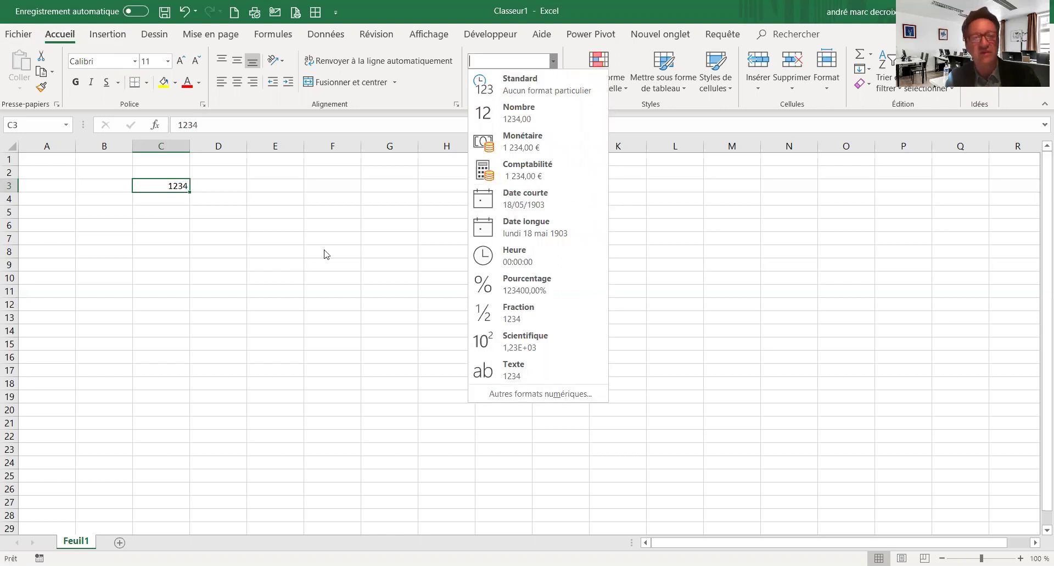
click(156, 186)
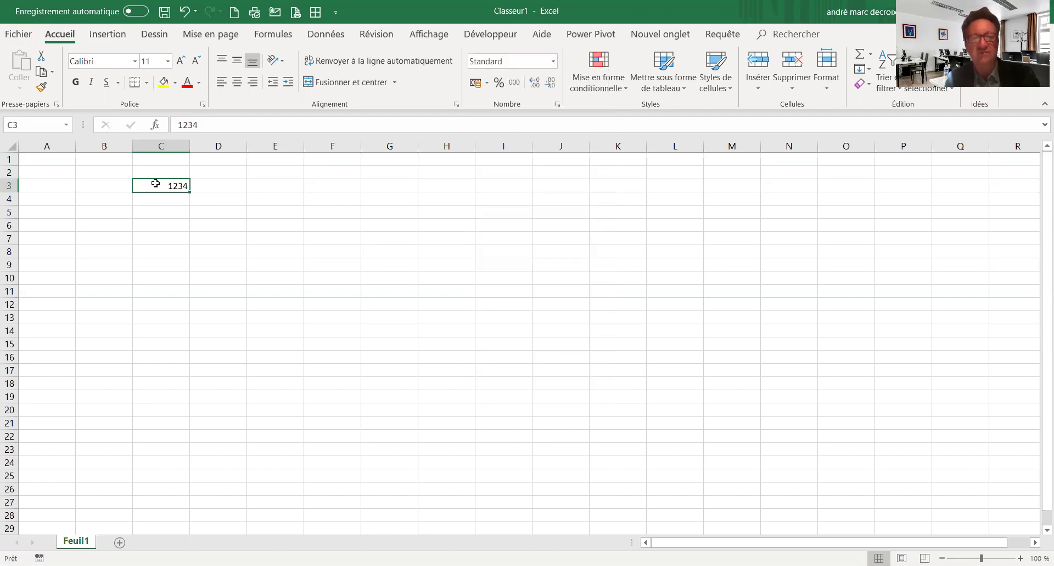
Give C3 the Nombre format with 2 decimals and a thousands separator, showing 1 234,00.
right_click(156, 183)
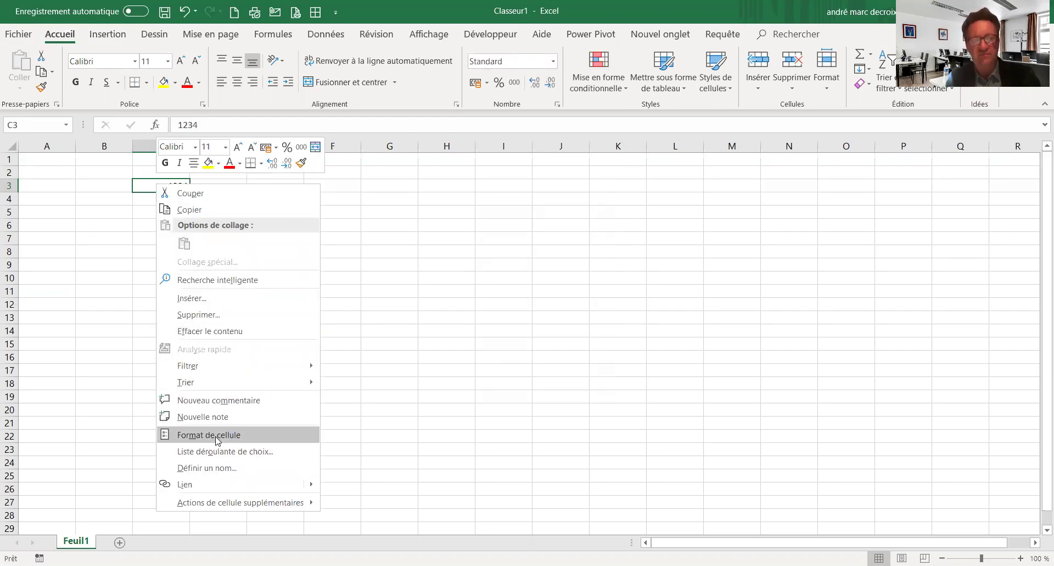
click(217, 437)
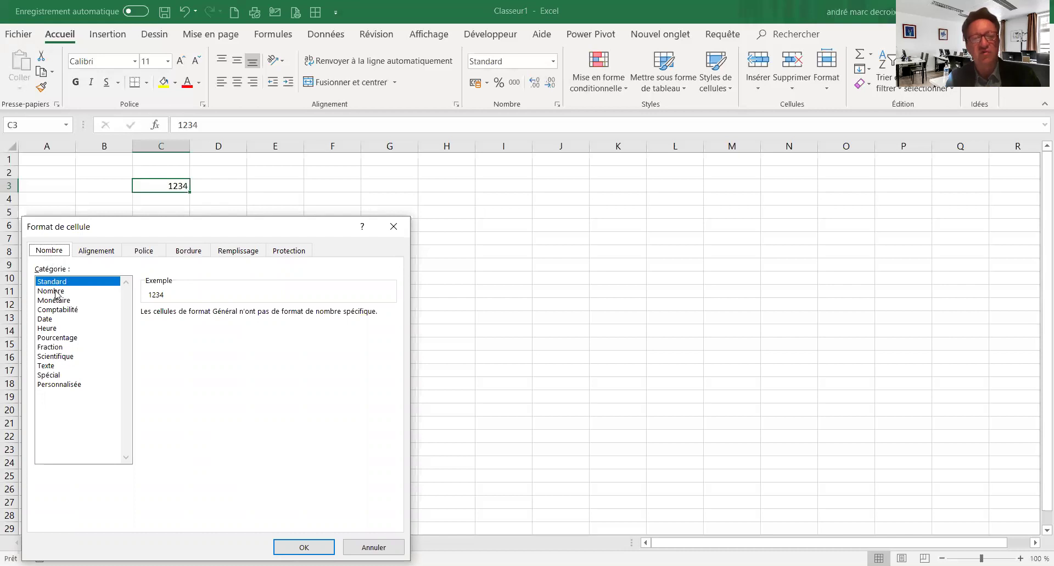
click(56, 291)
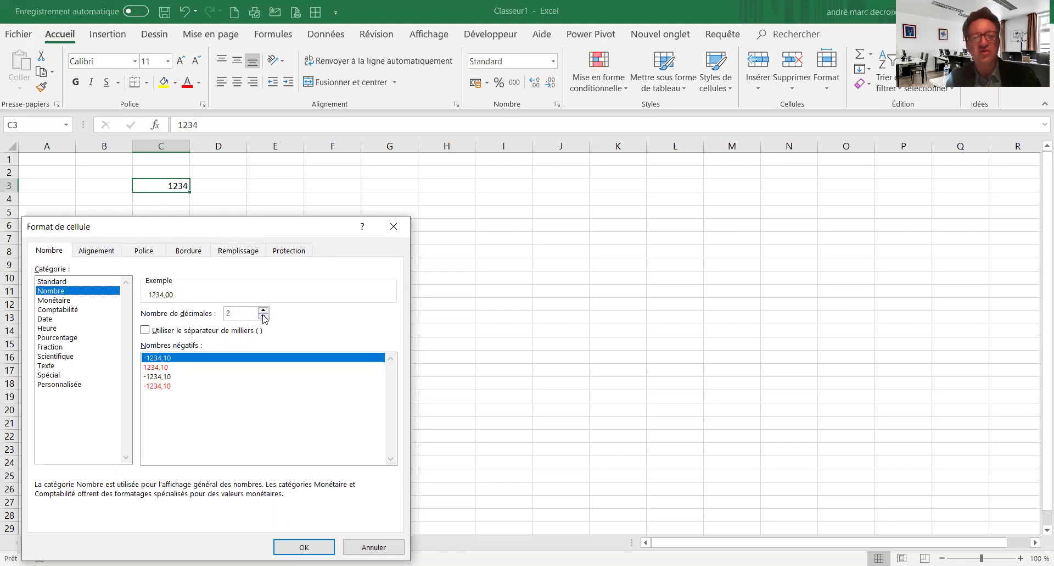
click(264, 317)
click(264, 309)
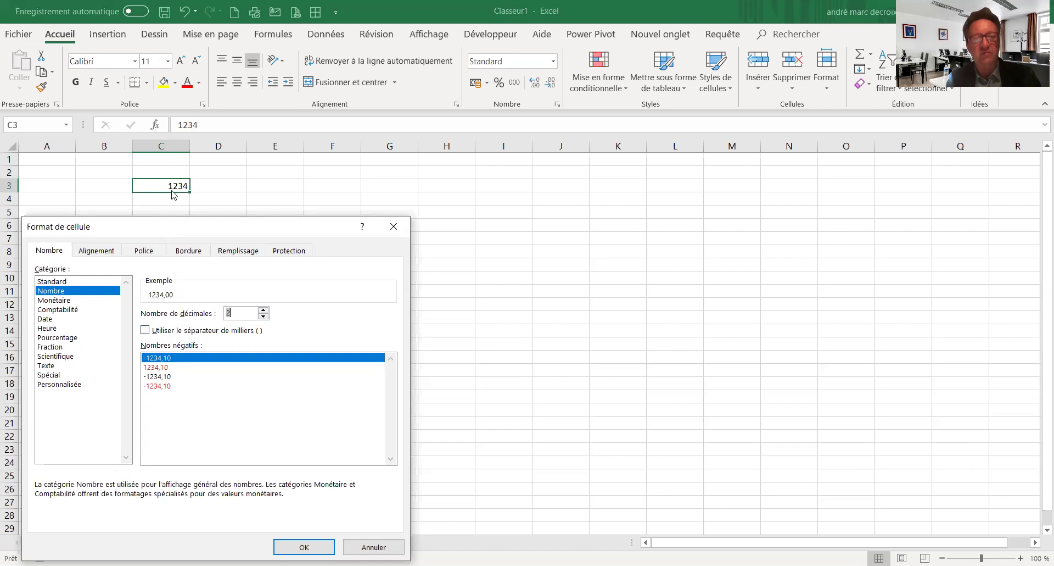
click(145, 330)
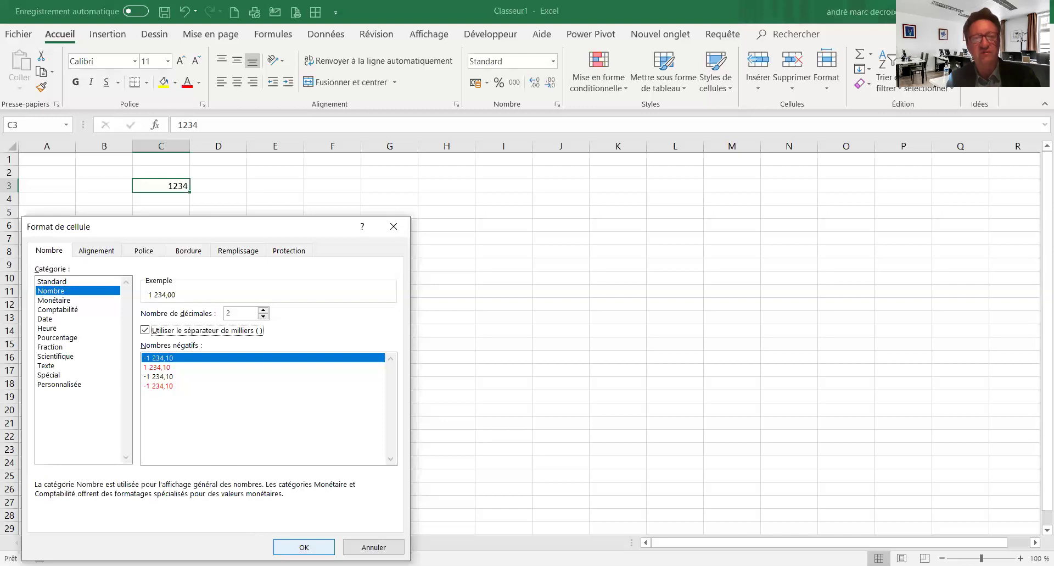
click(303, 546)
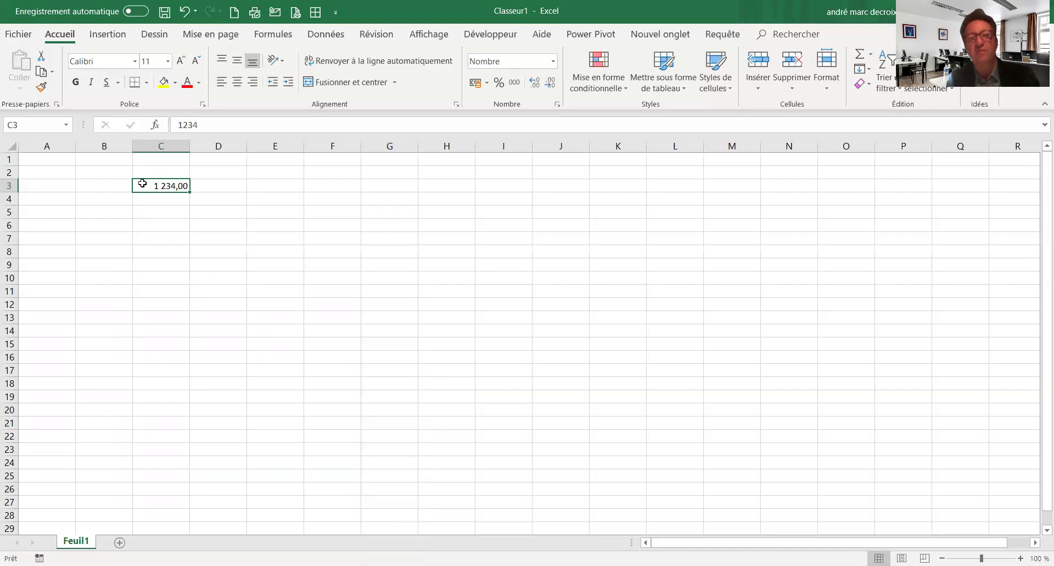
Apply the Monétaire format with the € symbol to C3, displaying 1 234,00 €.
right_click(142, 183)
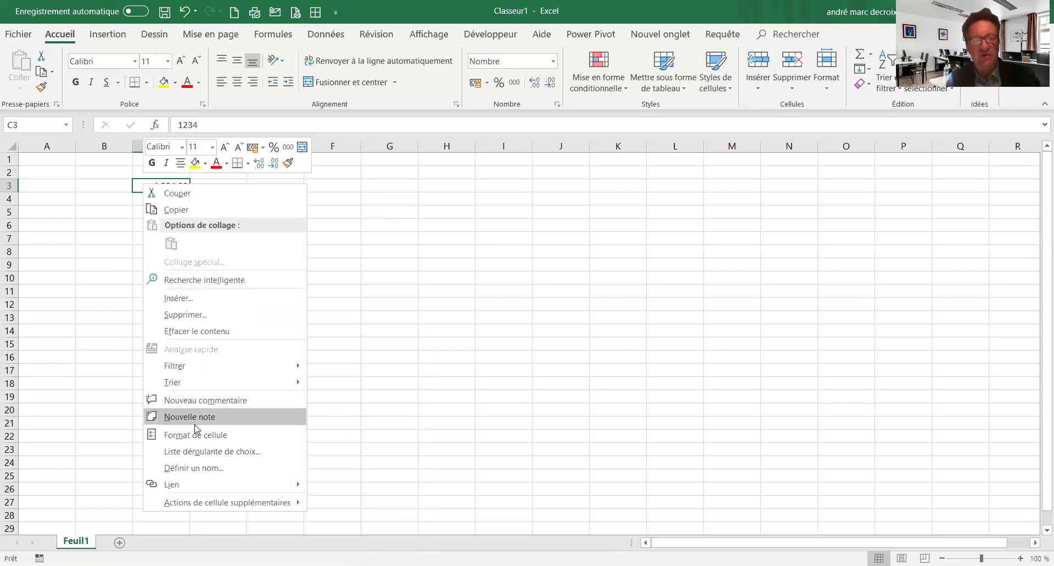
click(205, 435)
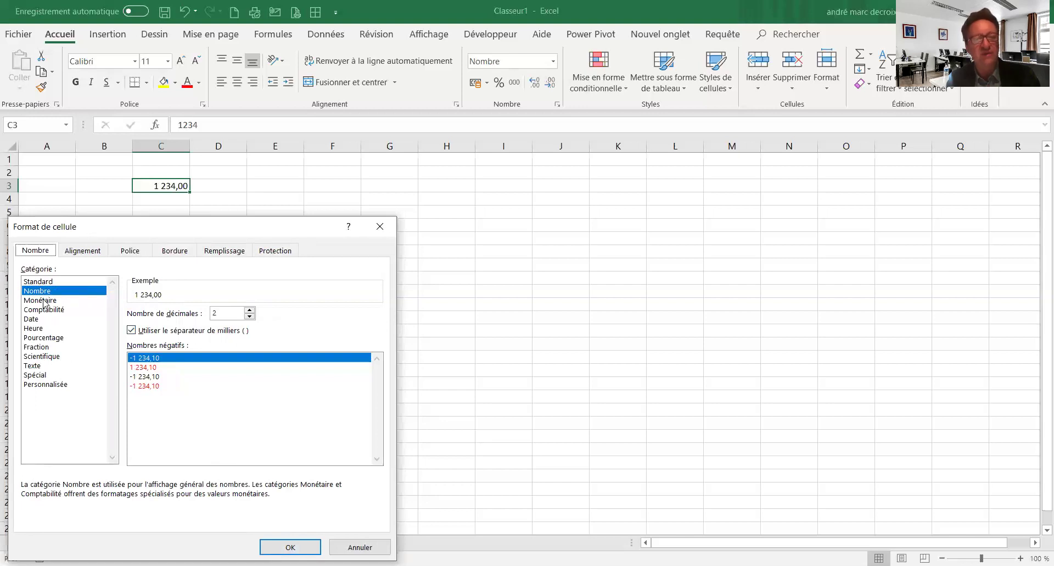
click(45, 301)
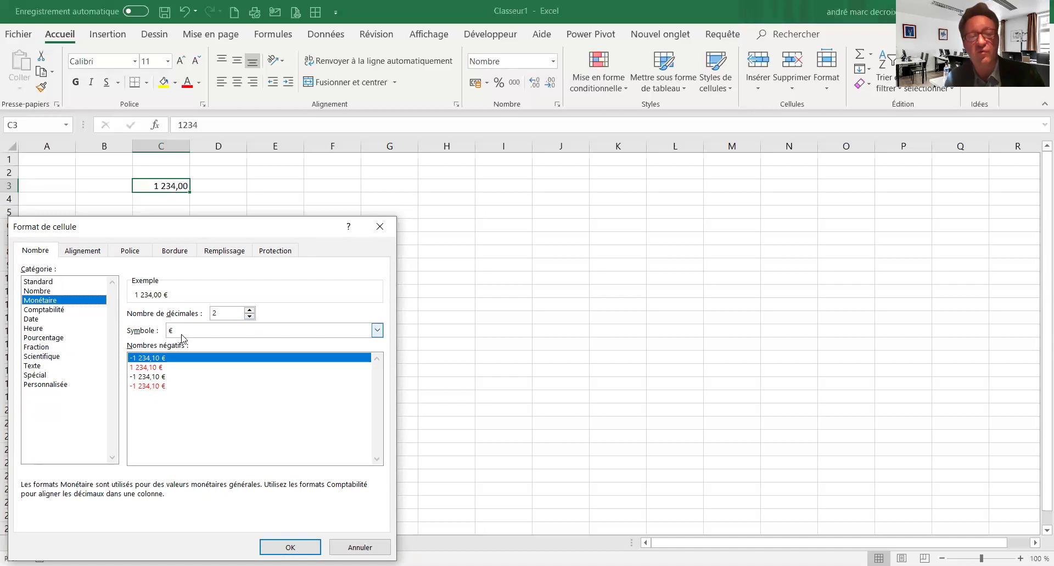
click(378, 331)
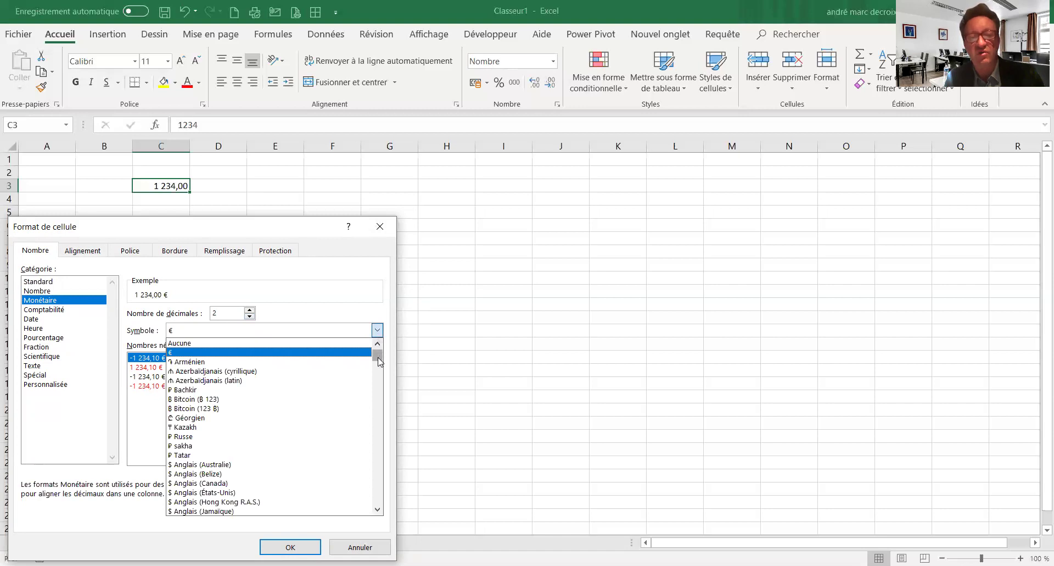
drag(379, 357, 383, 458)
drag(377, 468, 391, 303)
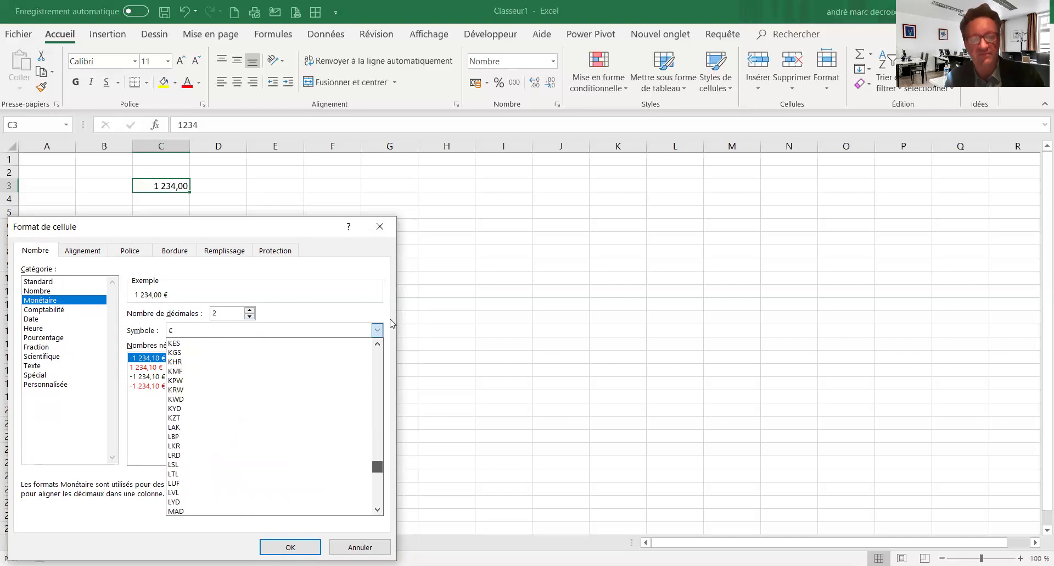
click(333, 313)
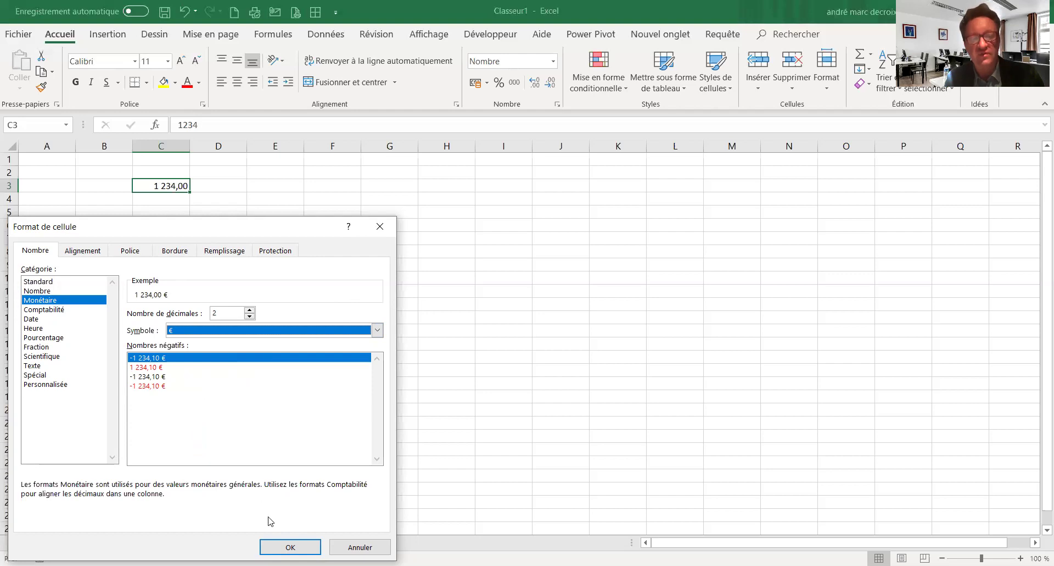
click(291, 547)
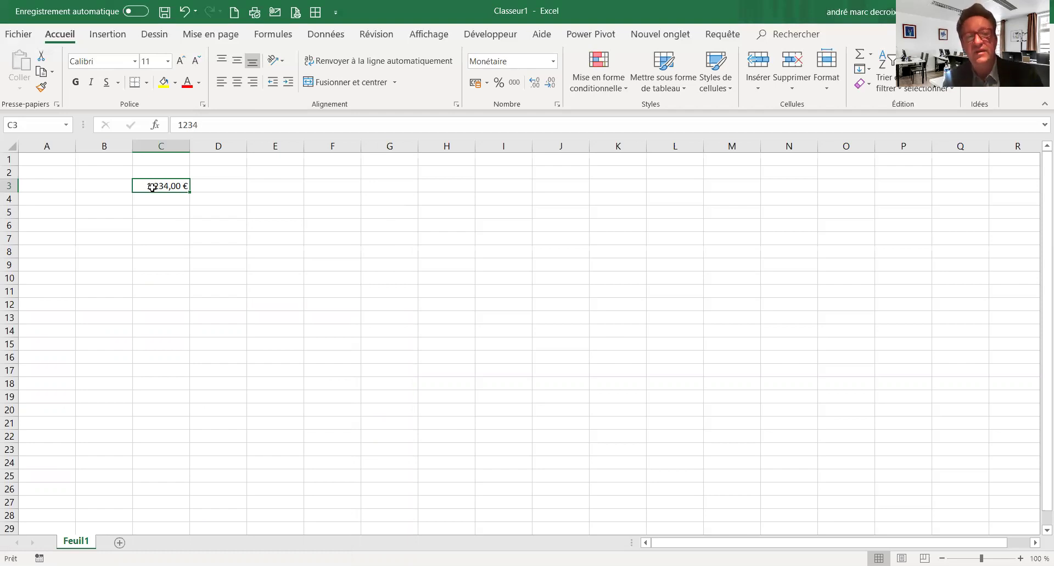
Switch C3 to the Comptabilité accounting format with the € symbol.
right_click(153, 188)
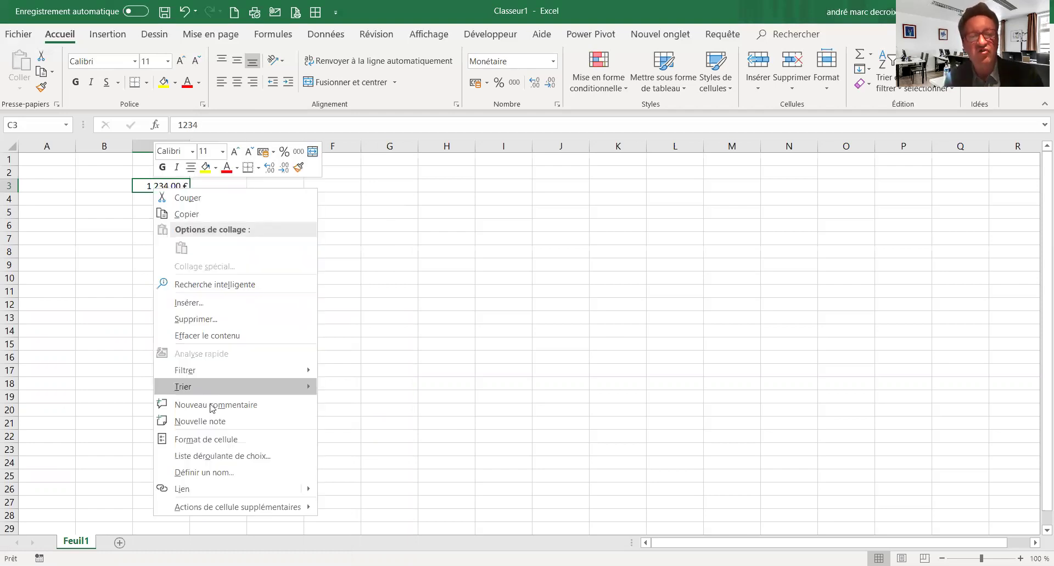
click(230, 441)
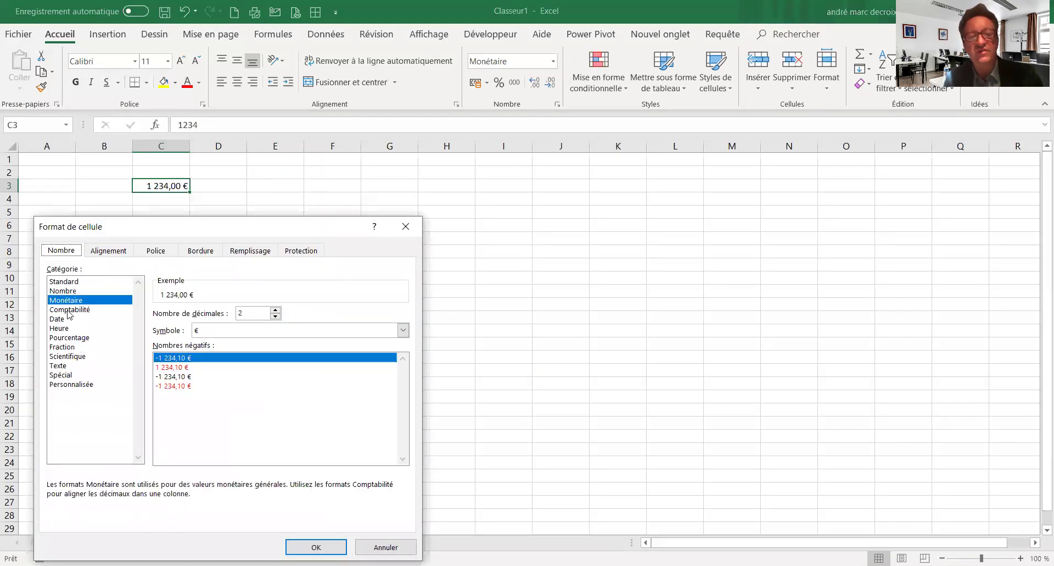
click(69, 310)
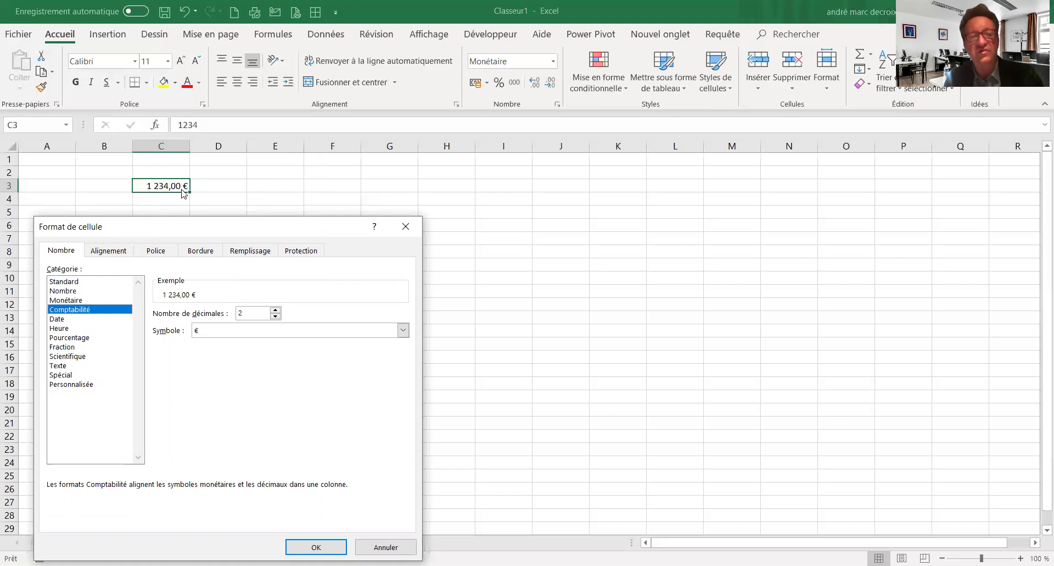
click(316, 547)
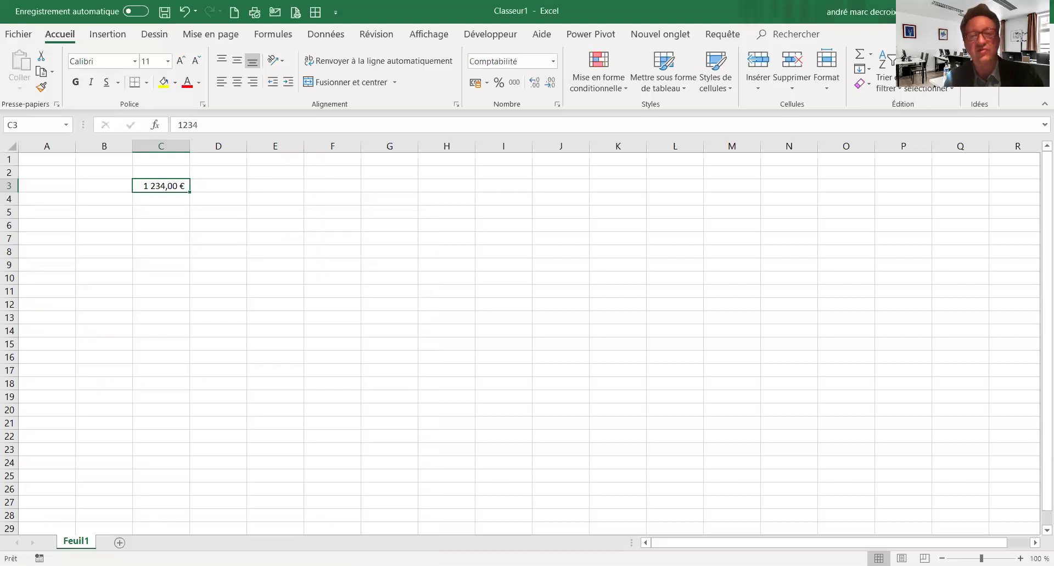
Reopen C3's Format de cellule dialog, close it unchanged, and select E3.
right_click(152, 184)
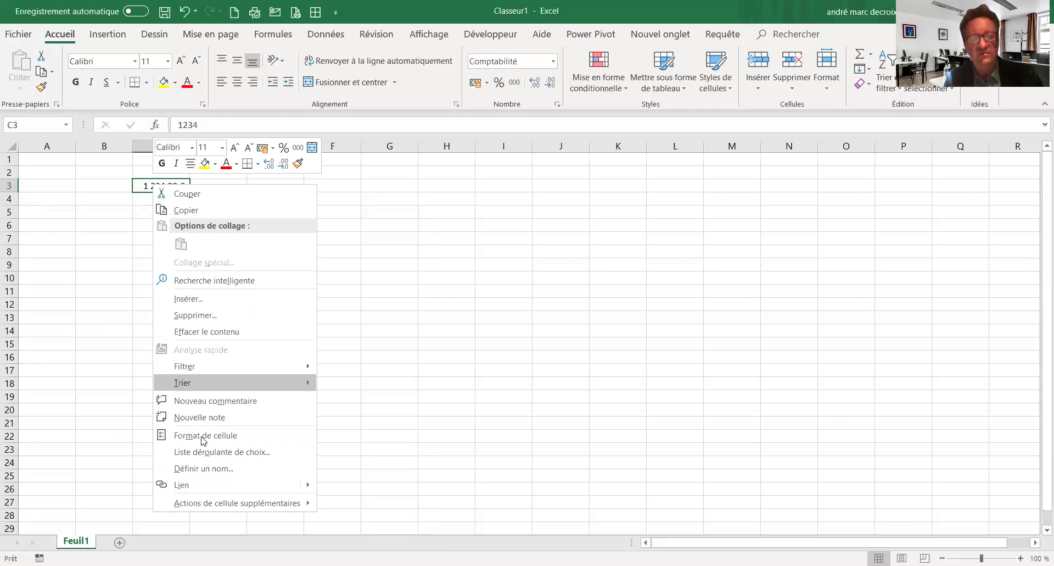
click(204, 440)
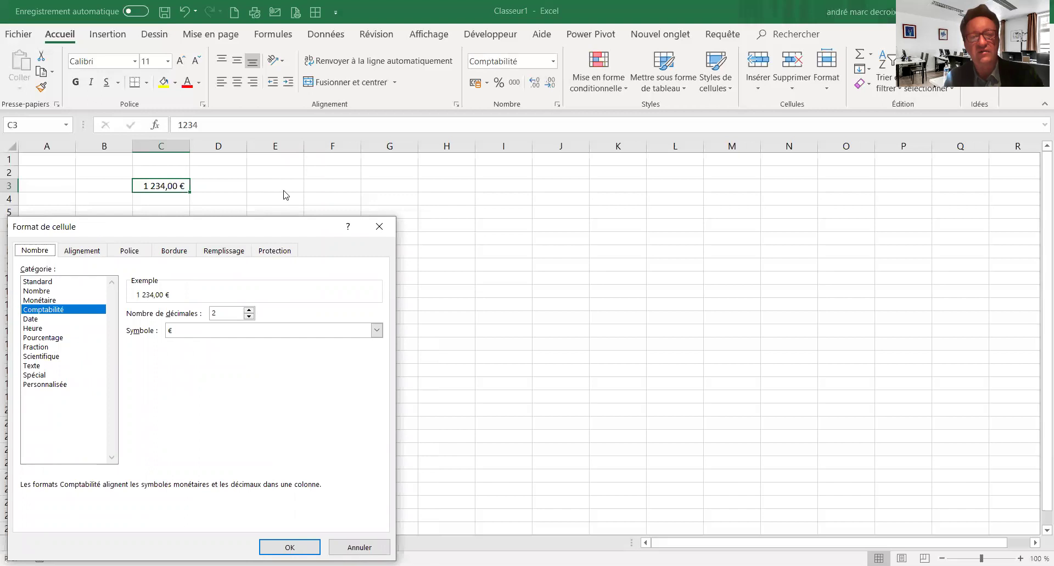
click(379, 226)
click(256, 188)
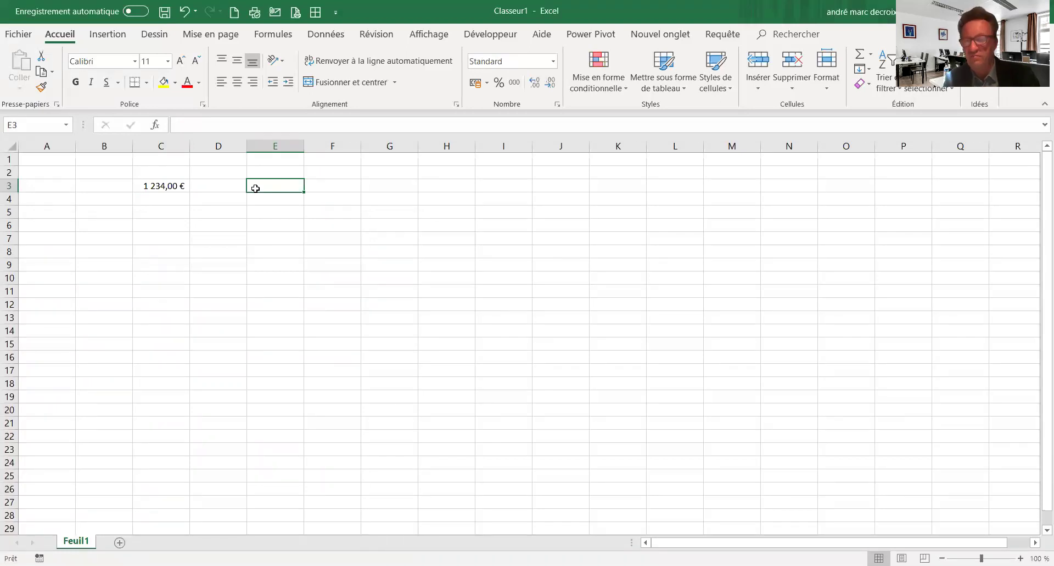
Enter the date 18/05/2020 in E3 and reselect it to confirm the Date format.
text(18)
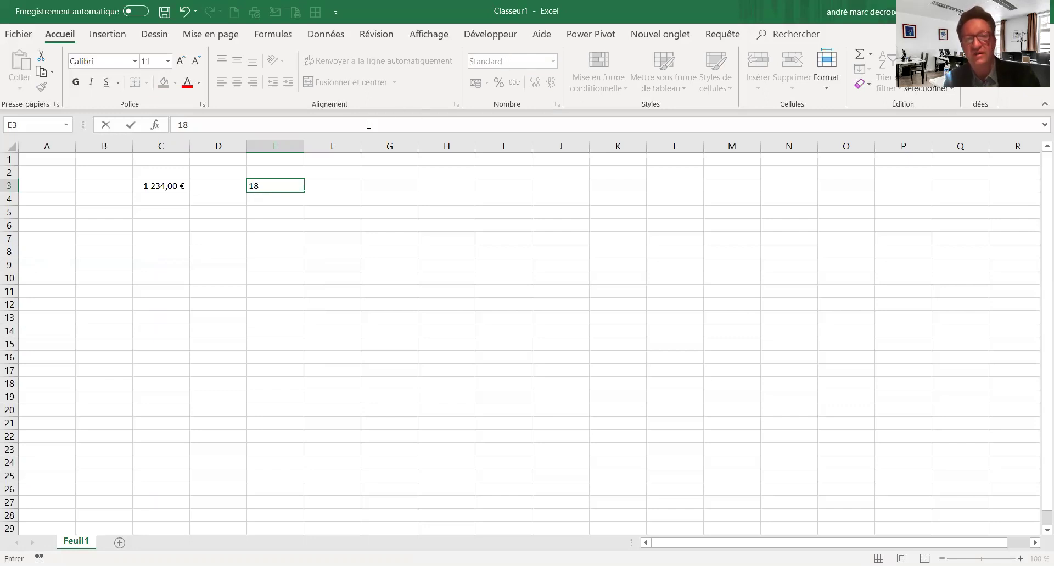
text(/)
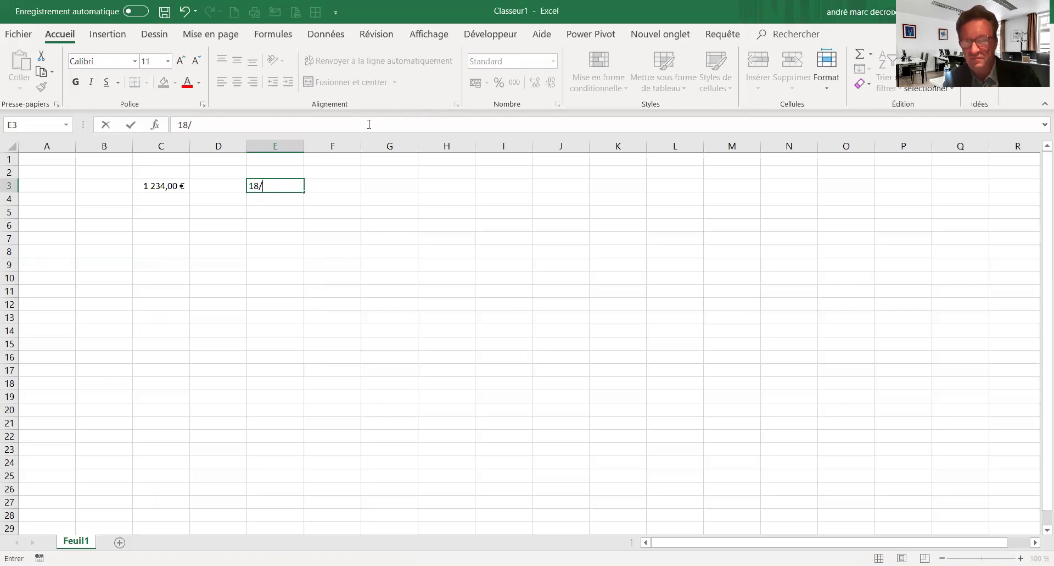
text(05)
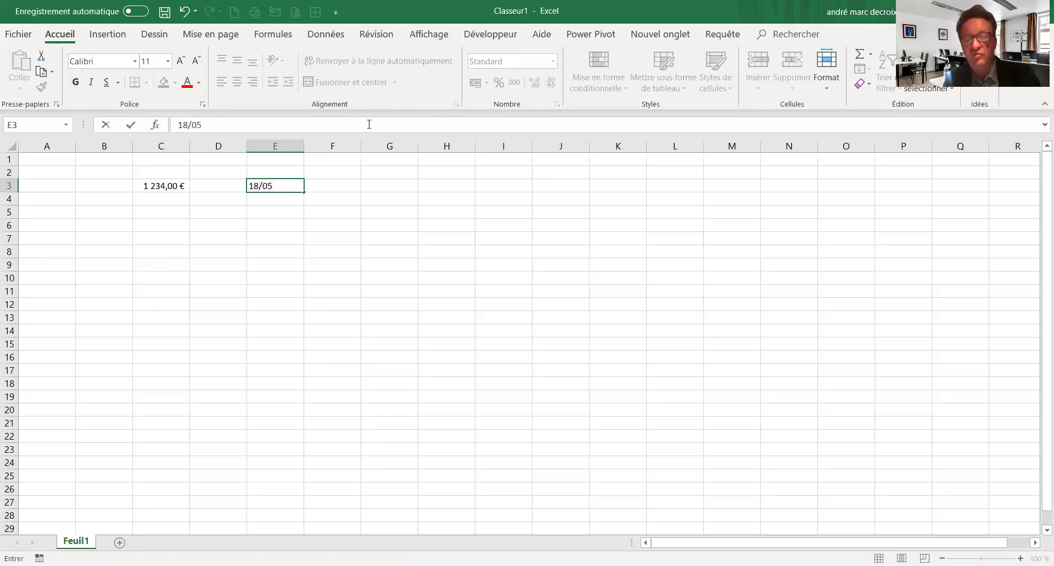
text(/)
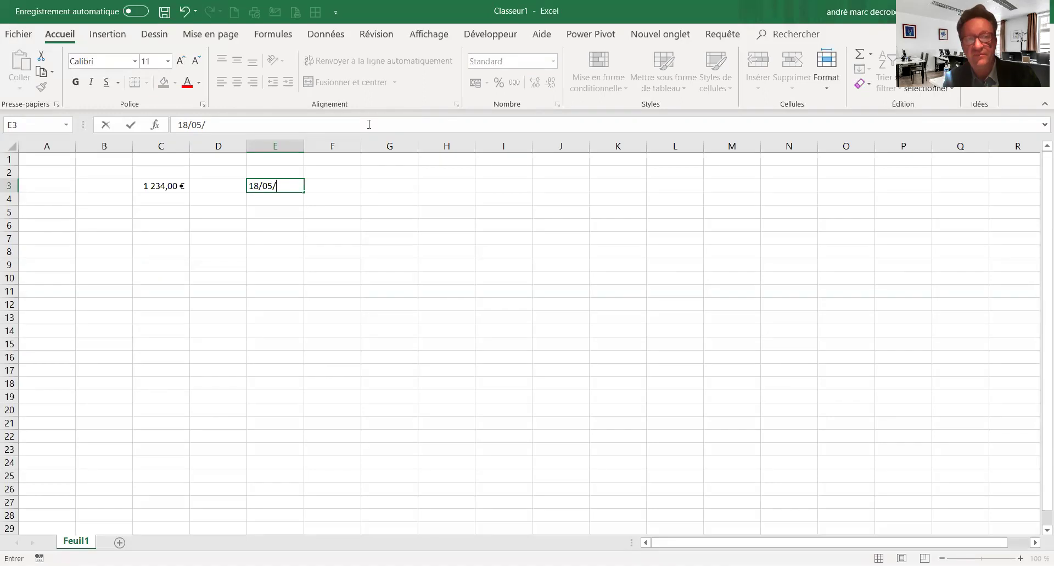
text(2020)
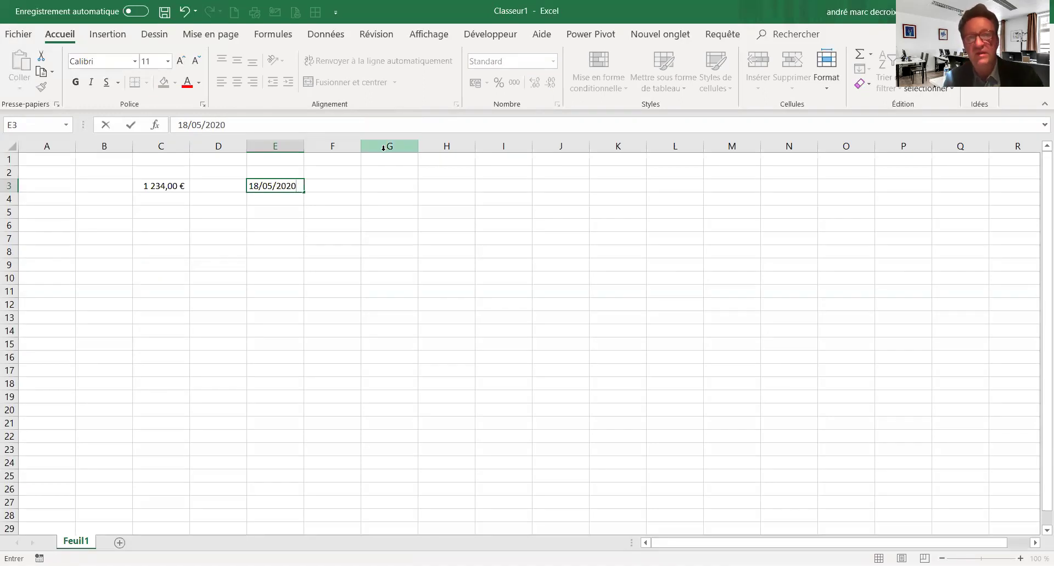
key(Return)
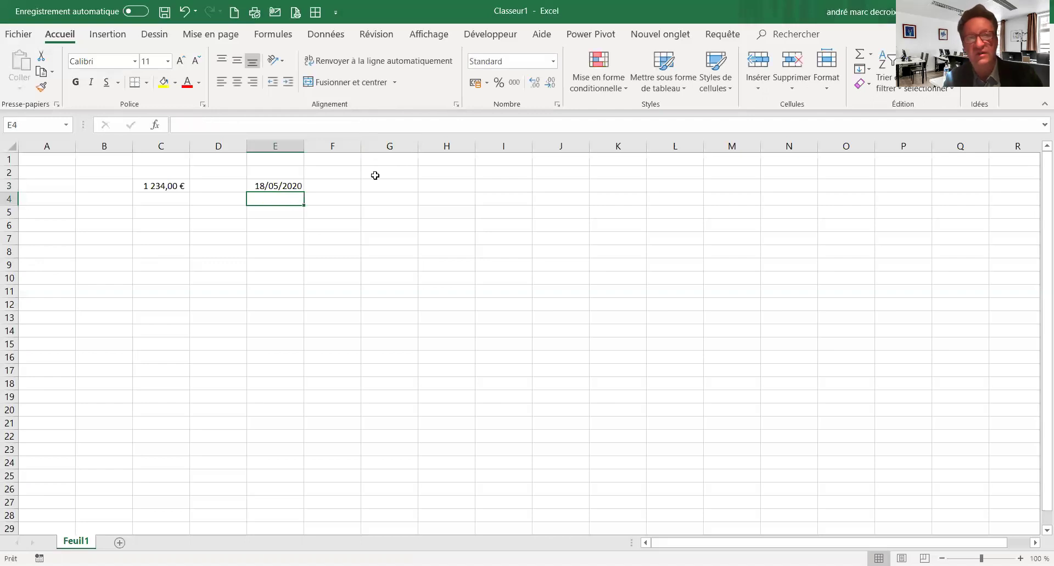
click(290, 187)
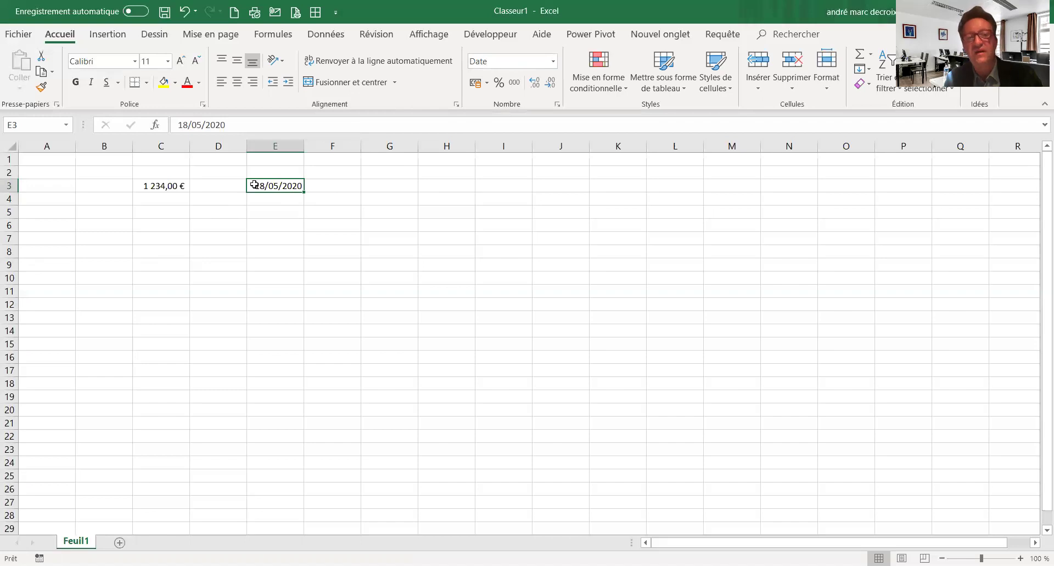
Give E3 the long date type *mercredi 14 mars 2012, showing lundi 18 mai 2020.
right_click(255, 185)
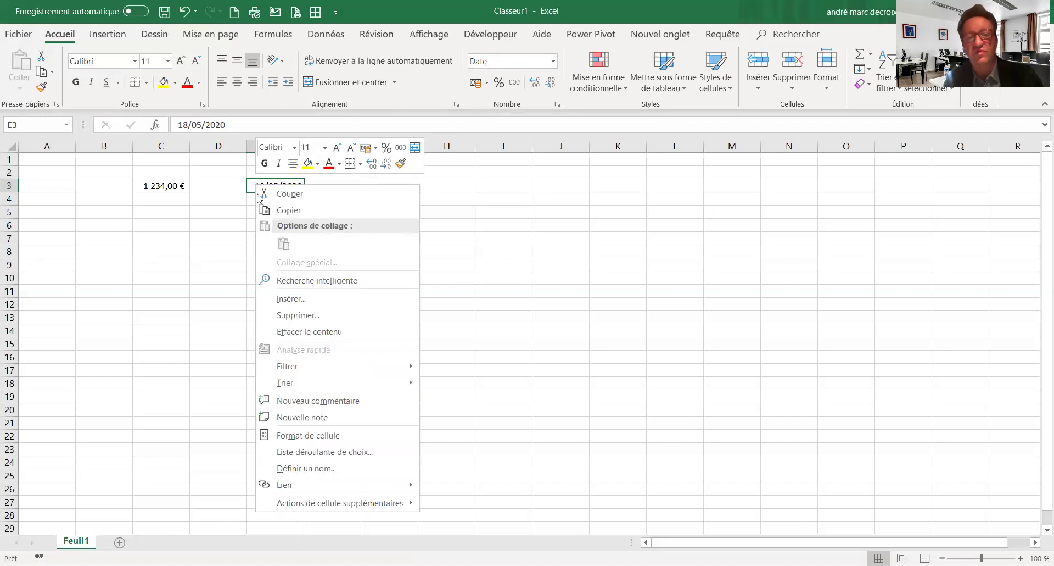
click(316, 436)
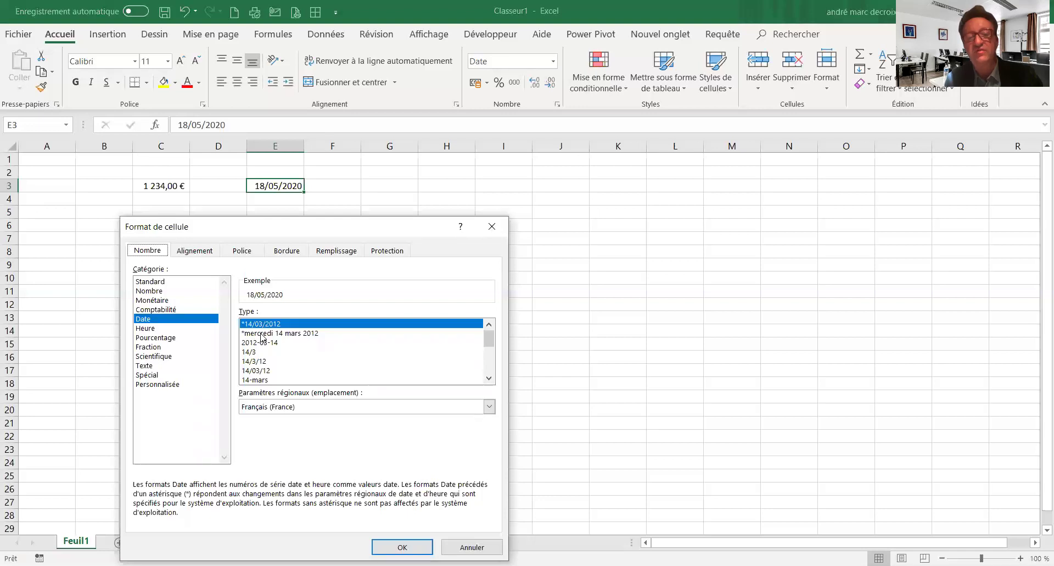
click(262, 333)
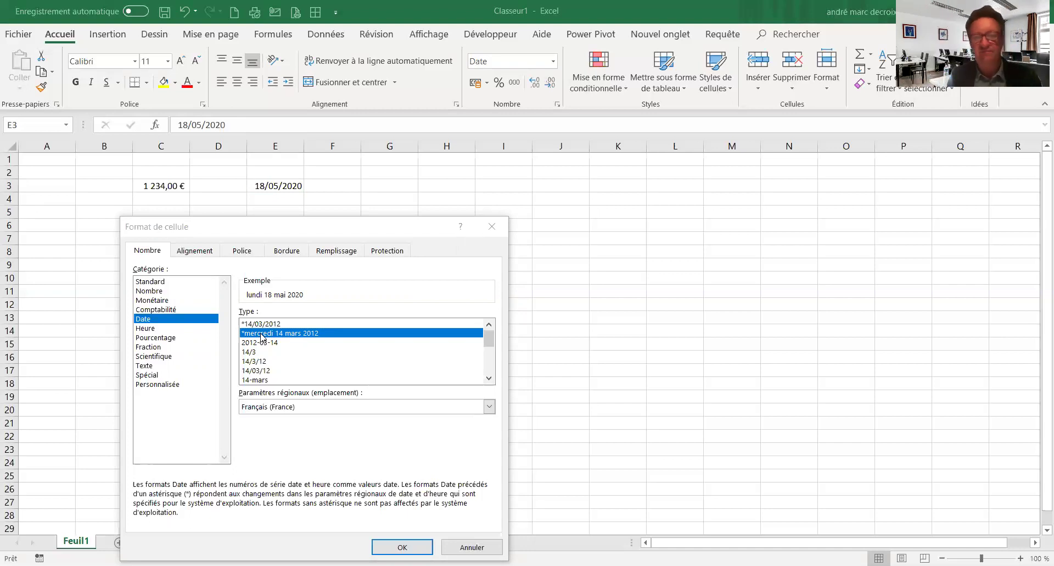
click(261, 336)
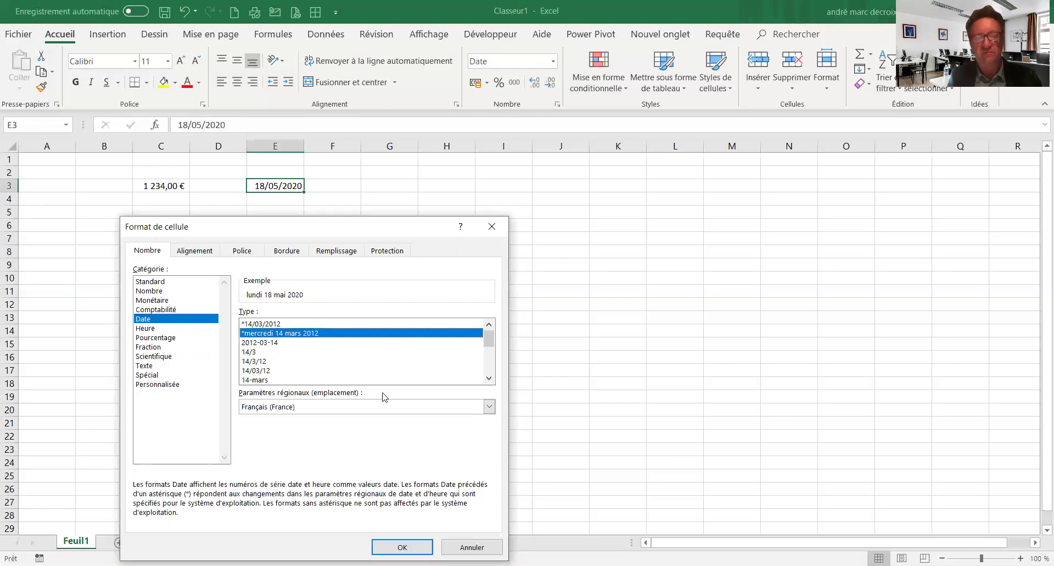
click(402, 546)
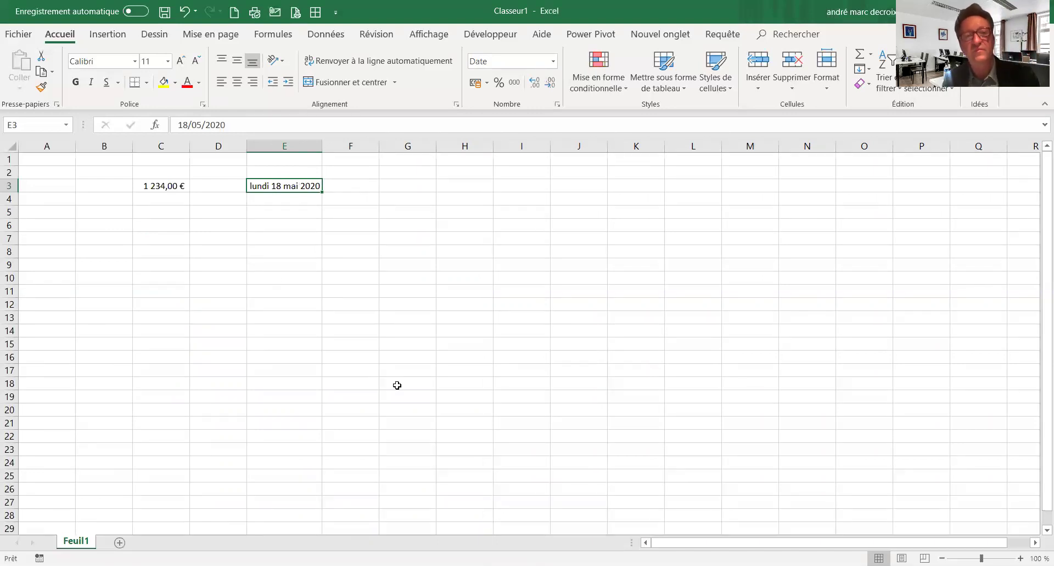
Switch E3 to the 14-mars date type so it displays 18-mai.
right_click(279, 186)
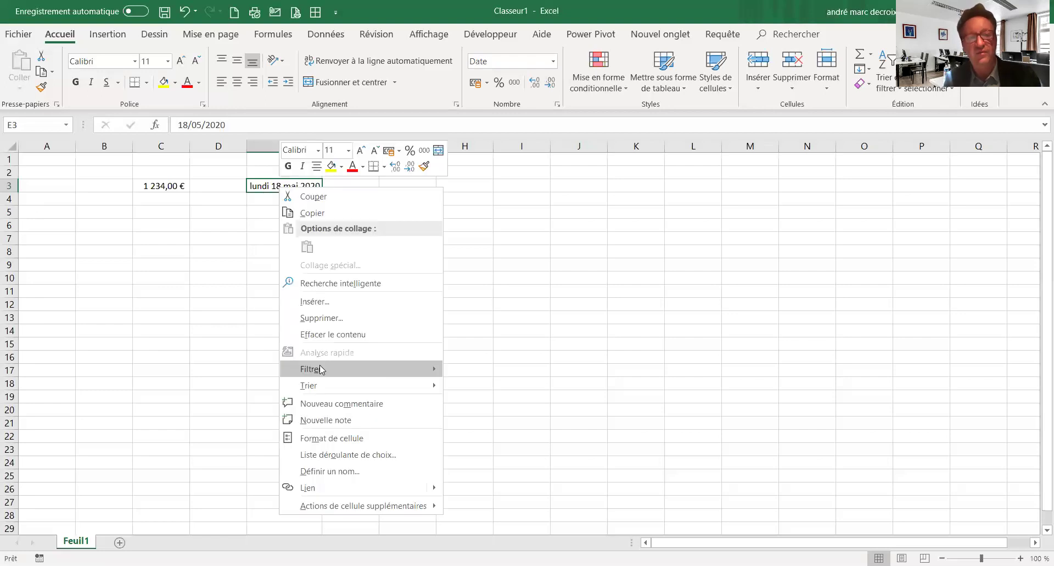
click(346, 438)
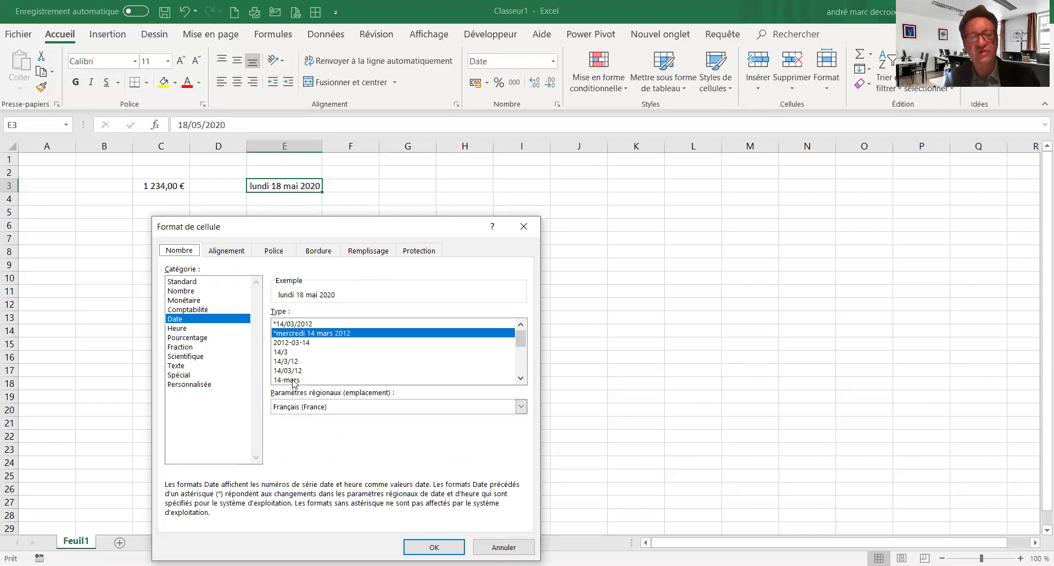
click(520, 379)
click(520, 379)
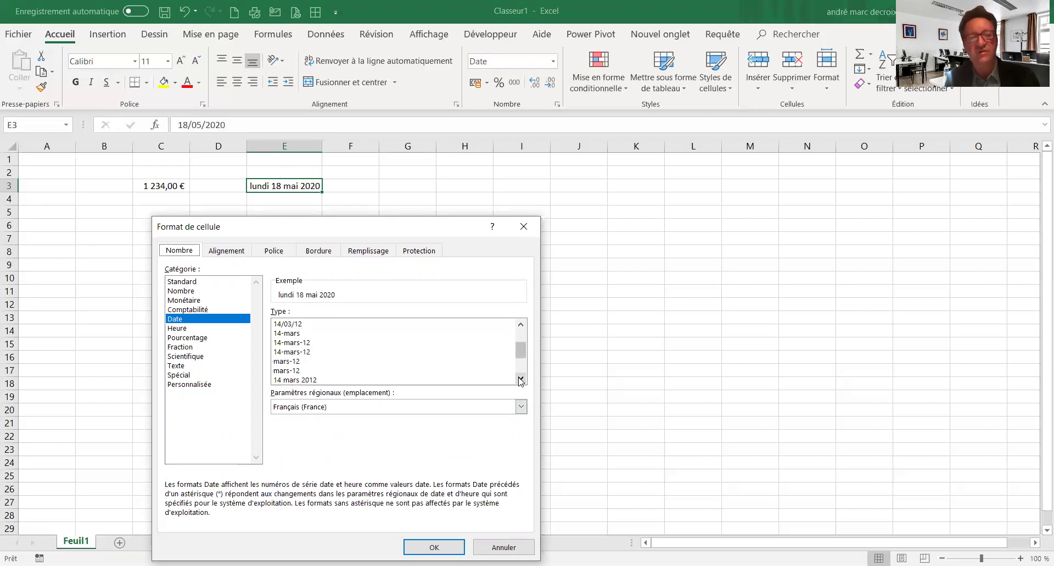
click(282, 335)
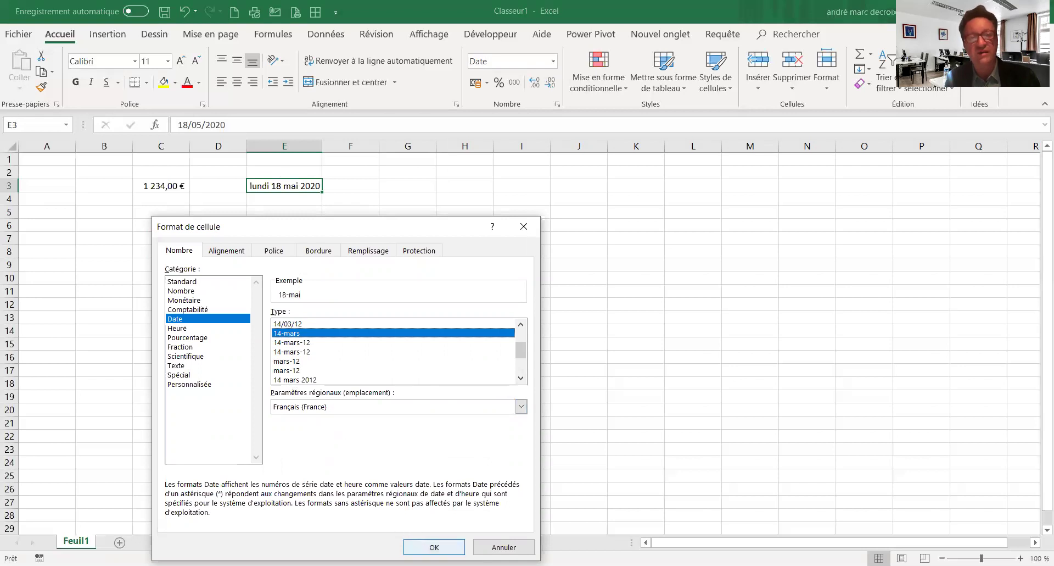
click(434, 547)
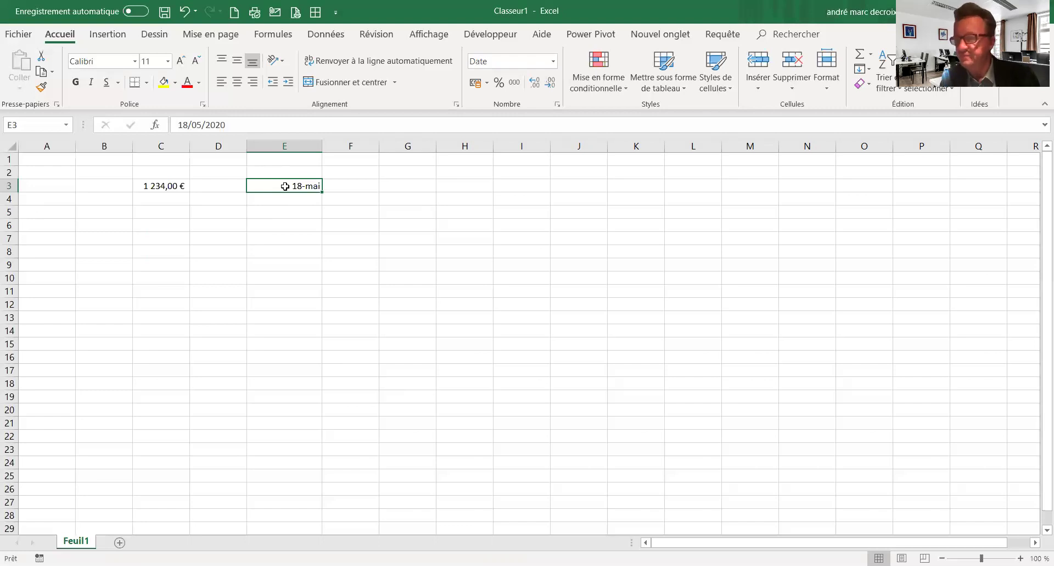
click(398, 189)
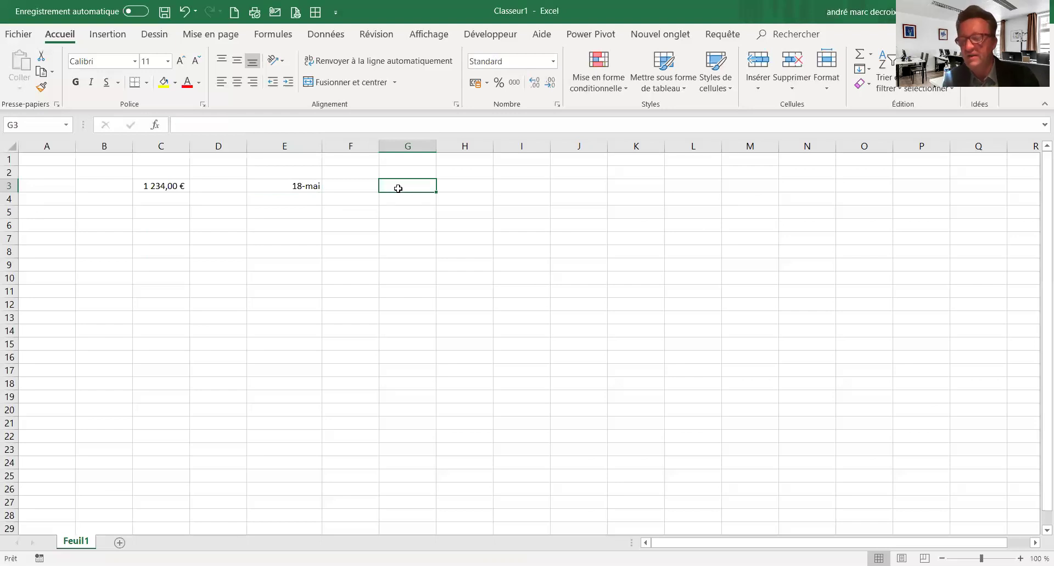
Enter the time 20:52 in G3, correcting a typo, and reselect the cell.
text(0:)
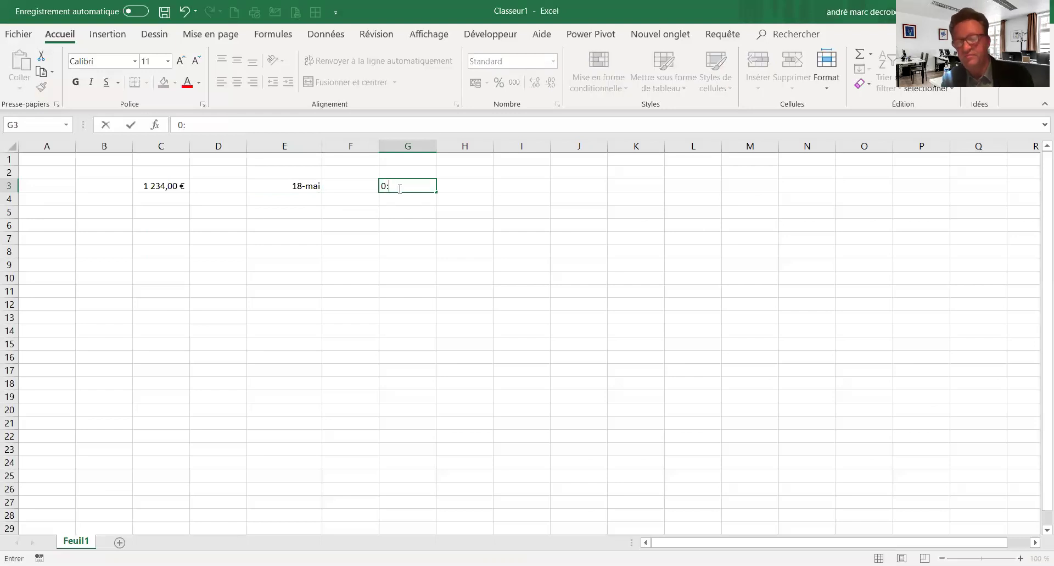
key(BackSpace)
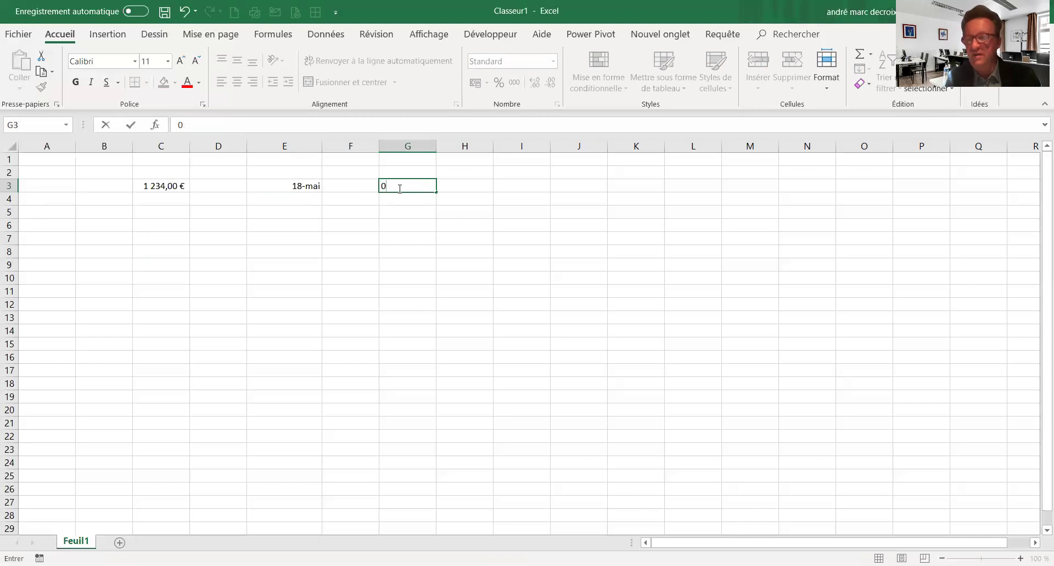
key(BackSpace)
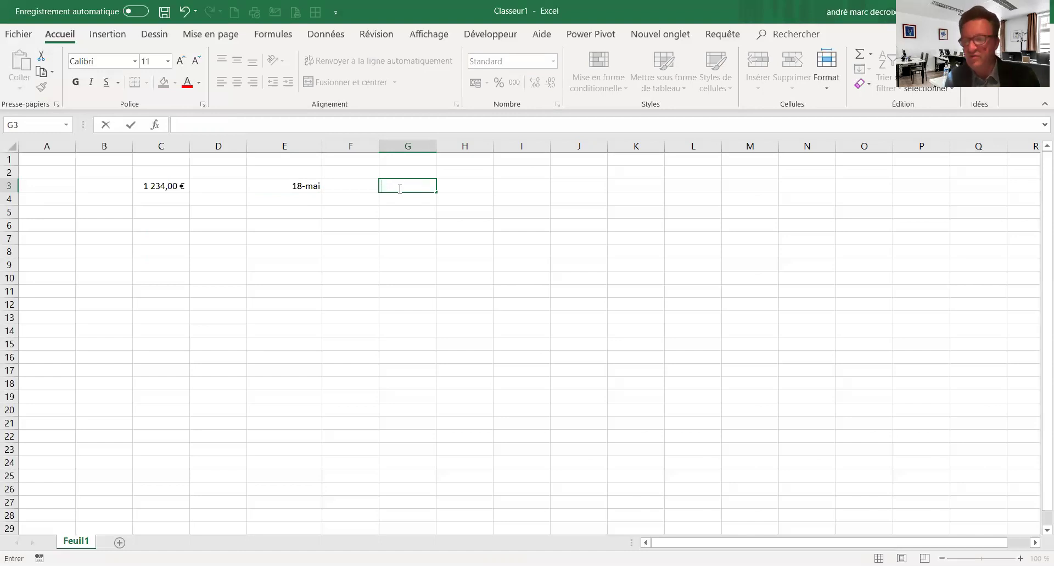
text(20)
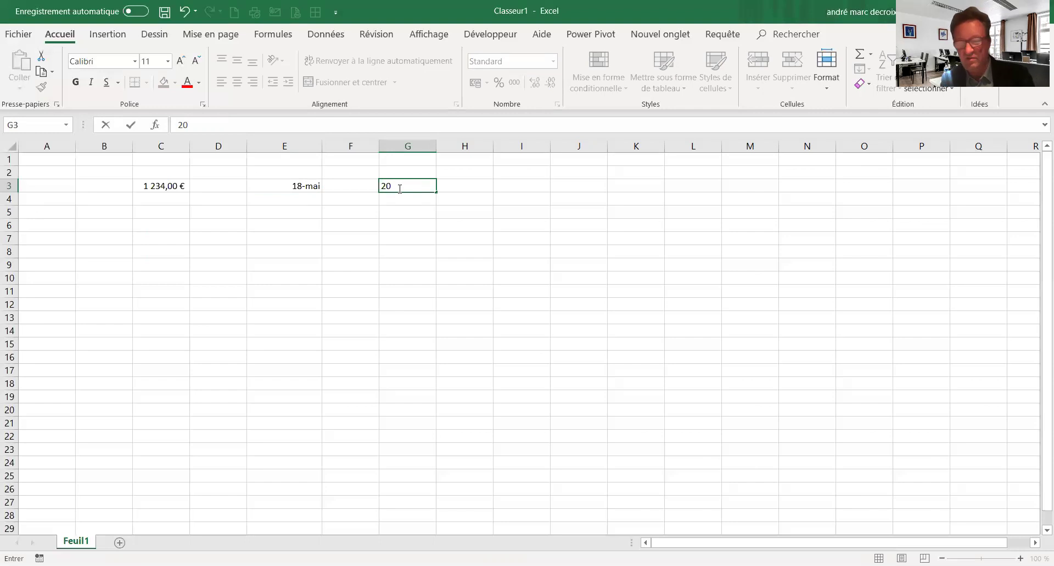
text(:52)
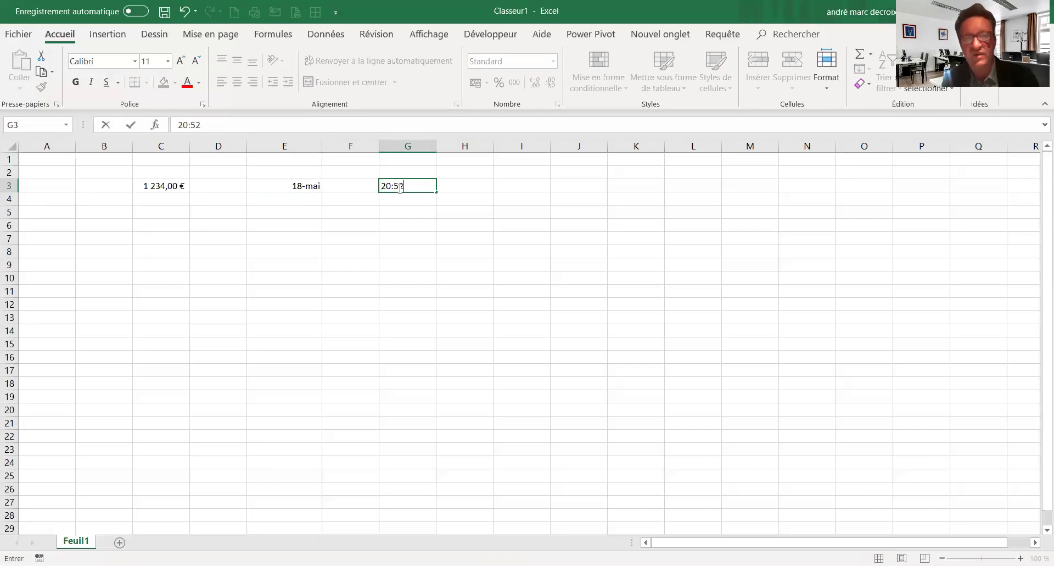
click(401, 199)
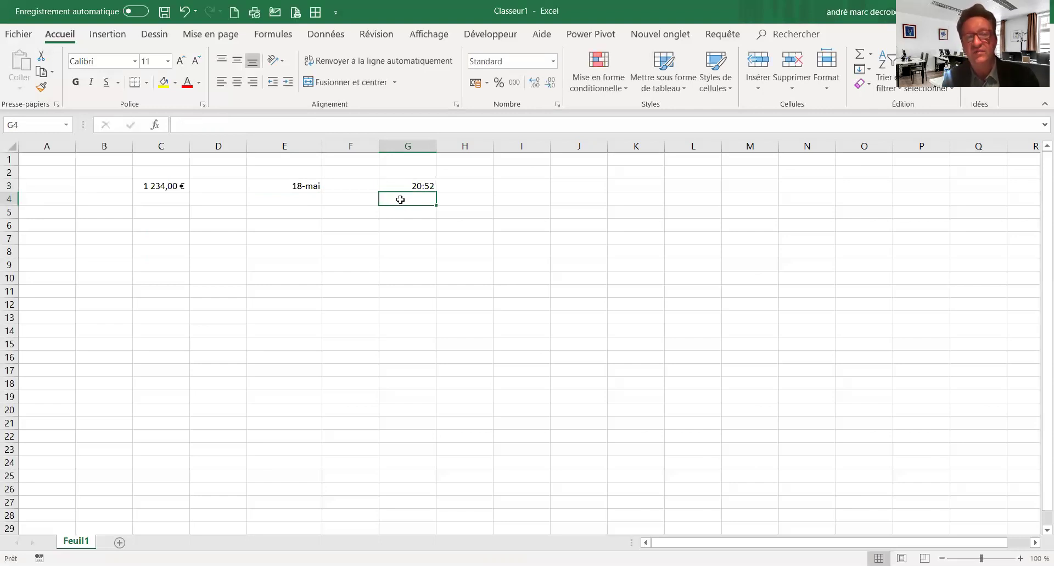
click(402, 183)
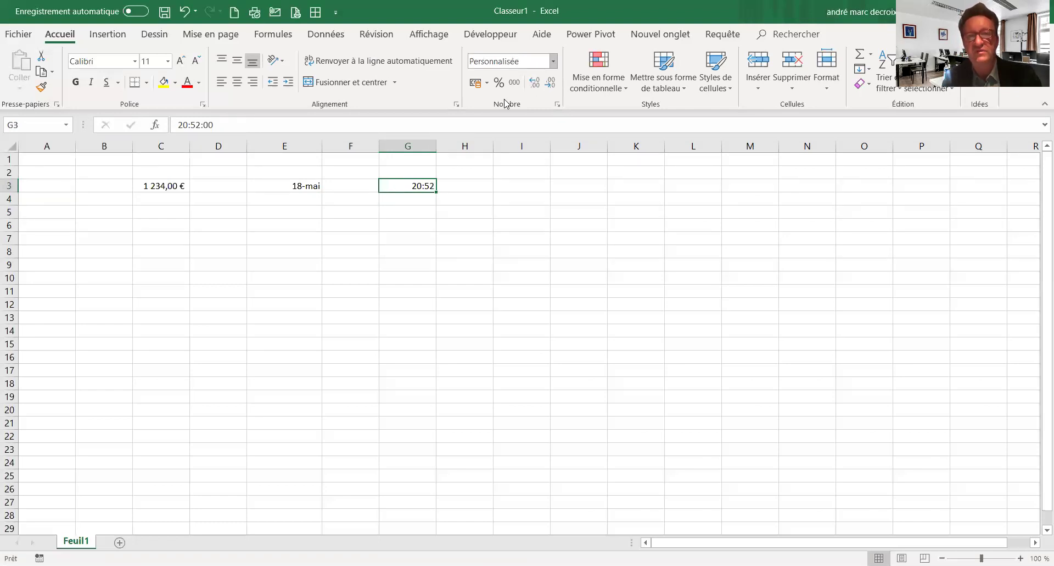
Apply the Heure type *13:30:55 to G3 so it reads 20:52:00.
right_click(401, 185)
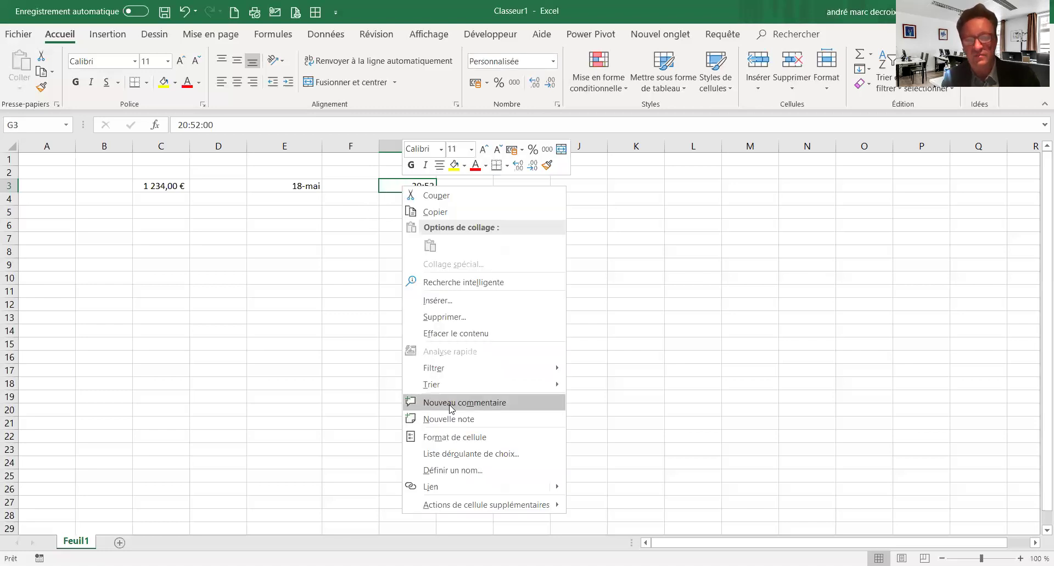
click(468, 443)
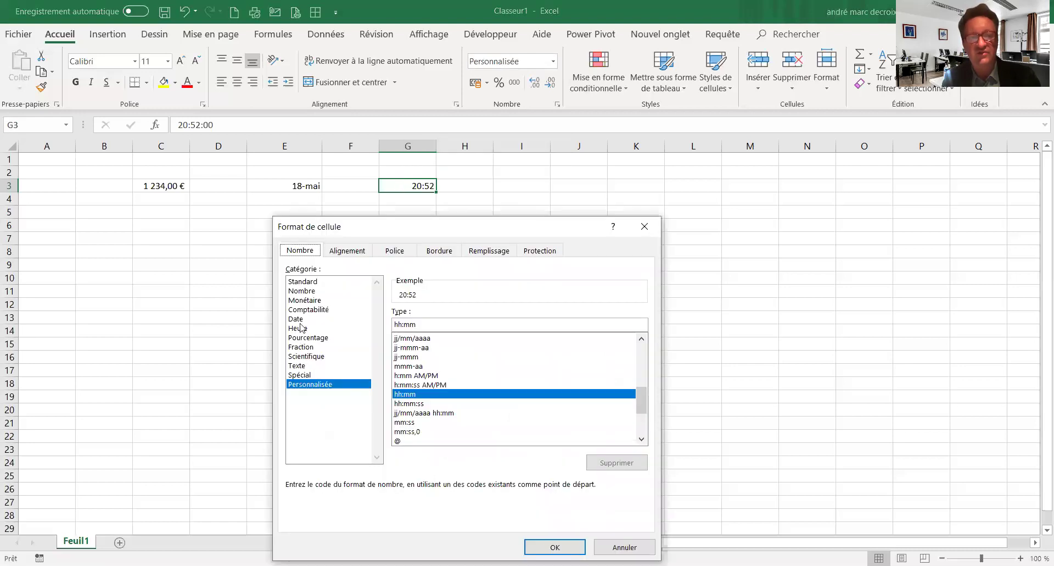
click(301, 329)
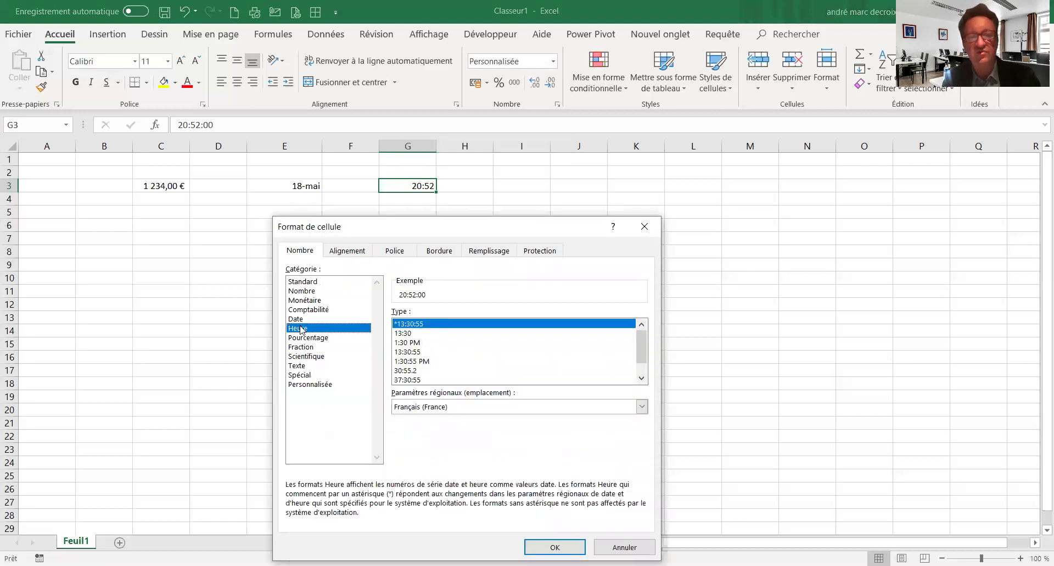
click(405, 333)
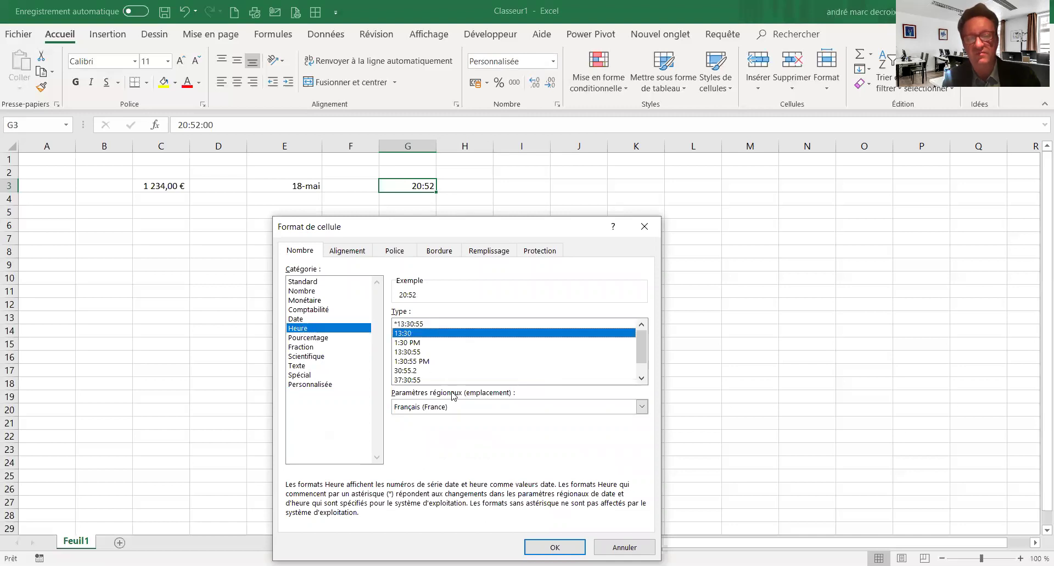
click(406, 324)
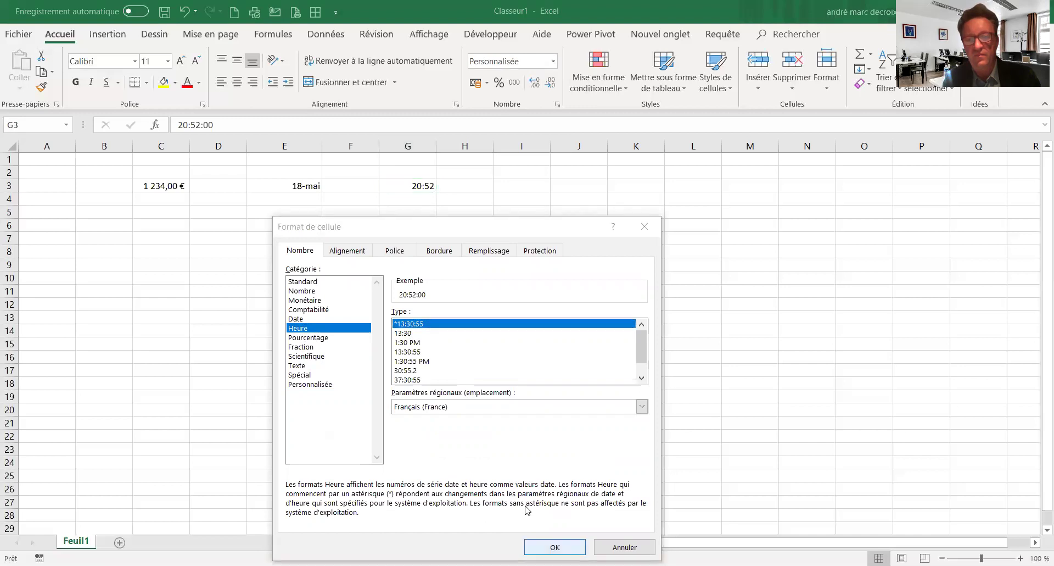
key(Return)
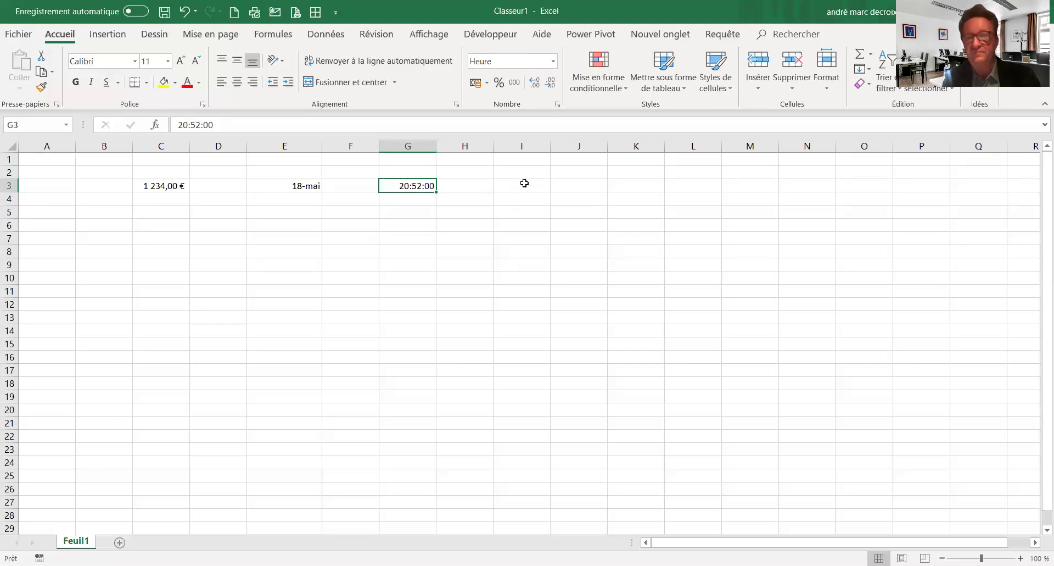
click(525, 183)
Enter 12 in cell I3.
text(12)
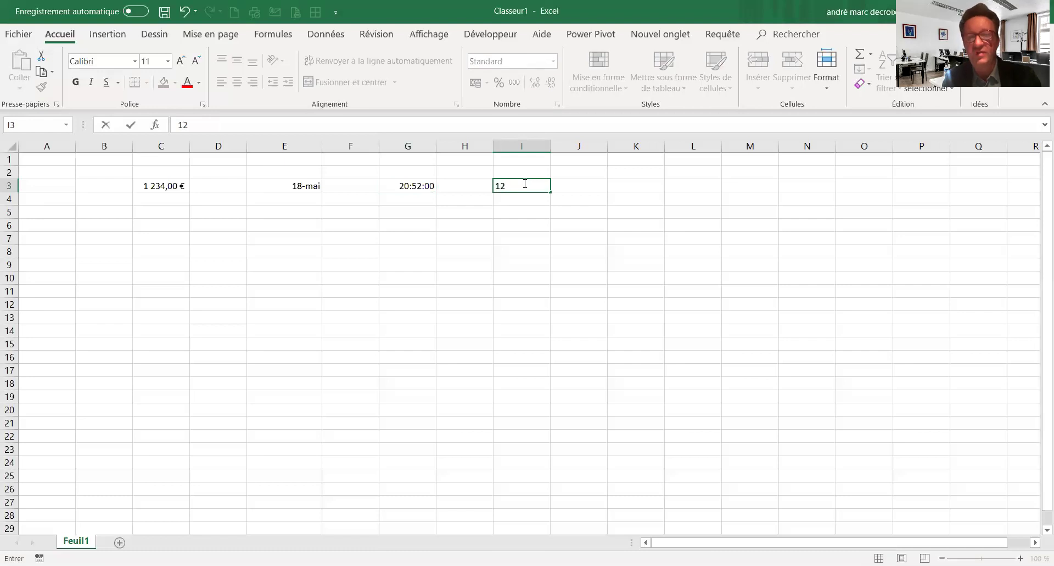
click(517, 211)
click(519, 186)
Format I3 as Pourcentage with 2 decimals, displaying 1200,00%.
right_click(519, 185)
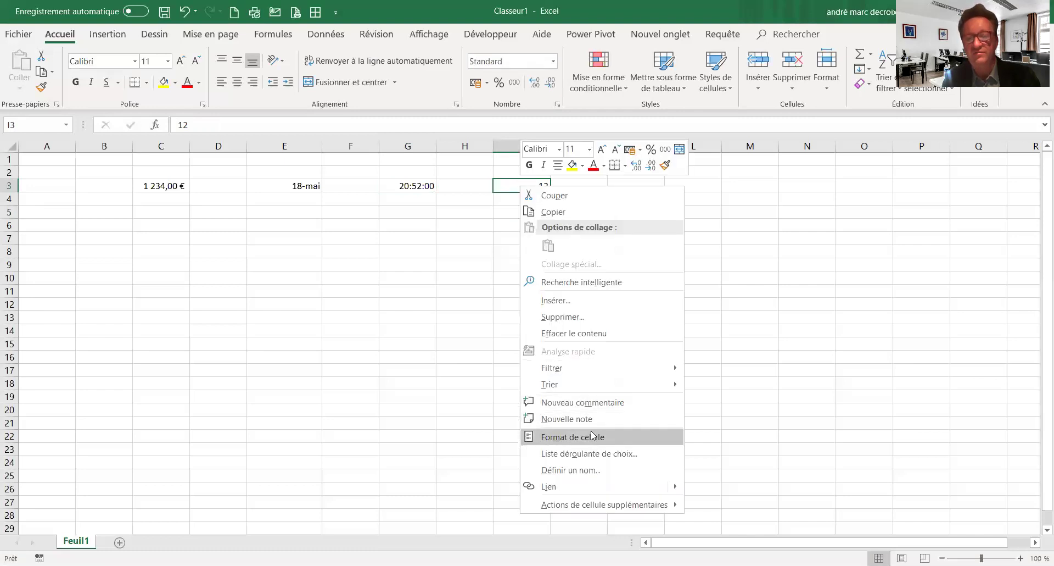
click(591, 432)
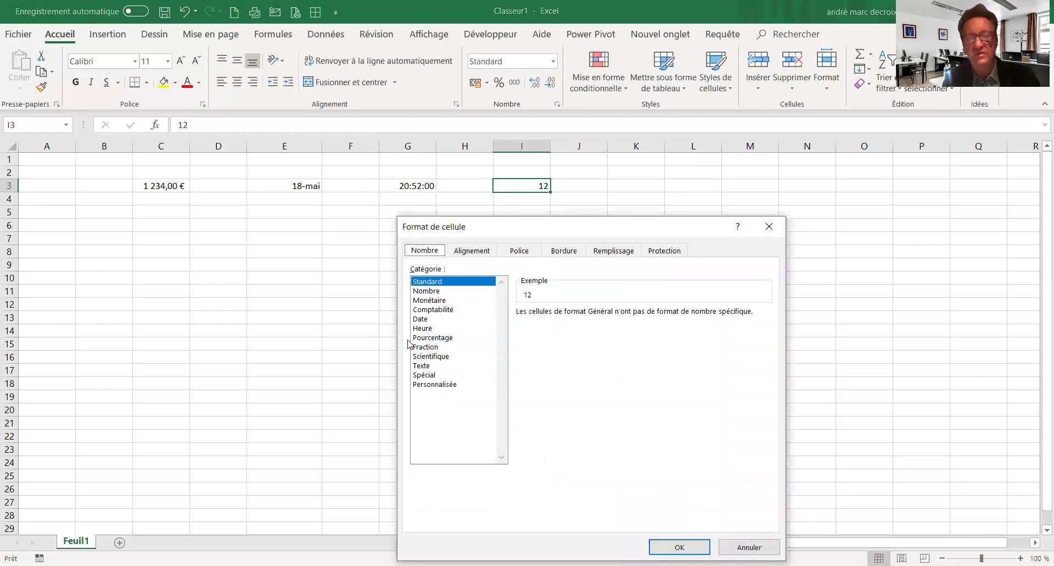
click(428, 339)
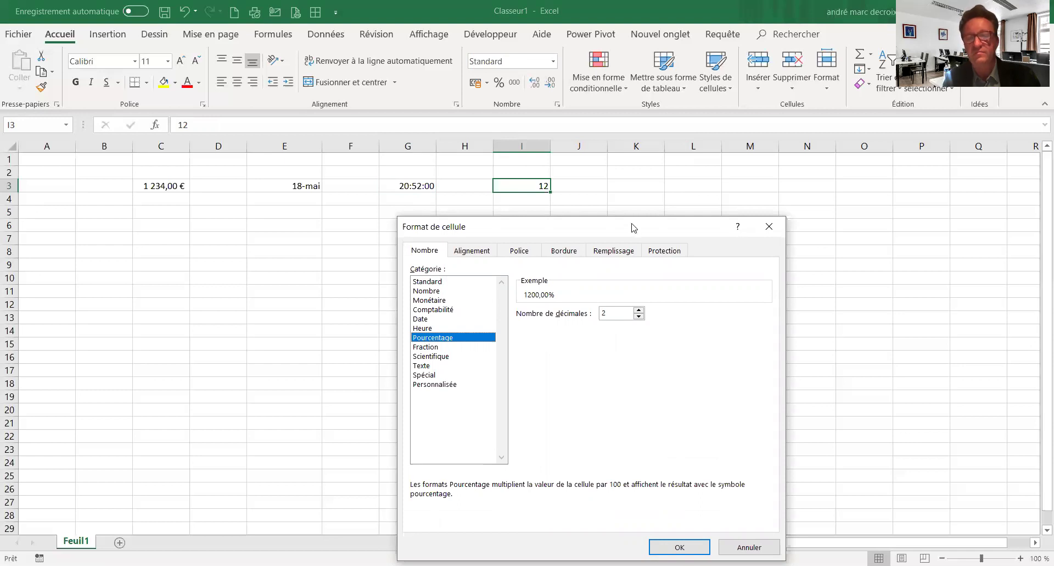
drag(635, 227, 501, 178)
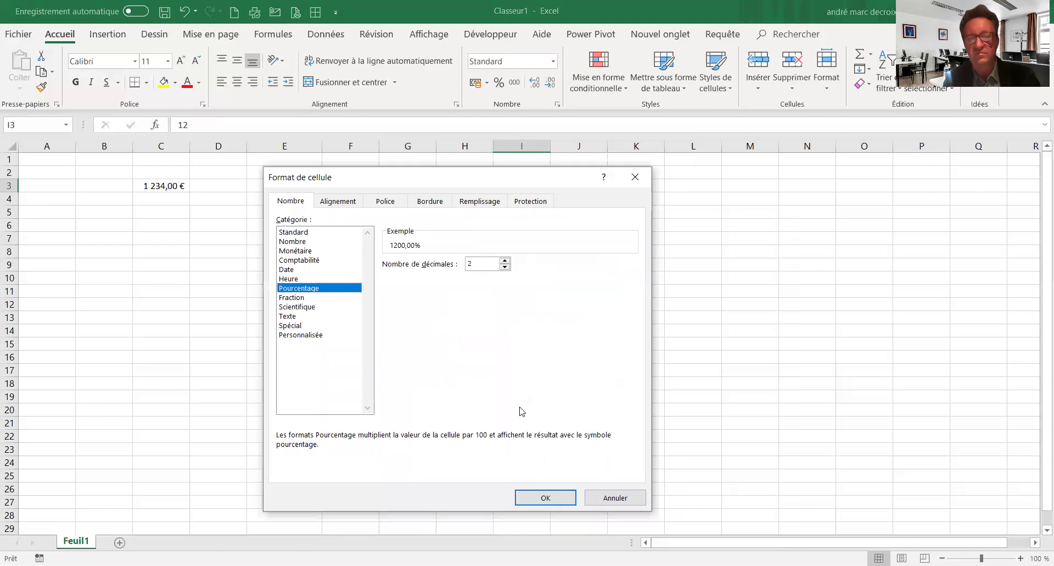
click(533, 498)
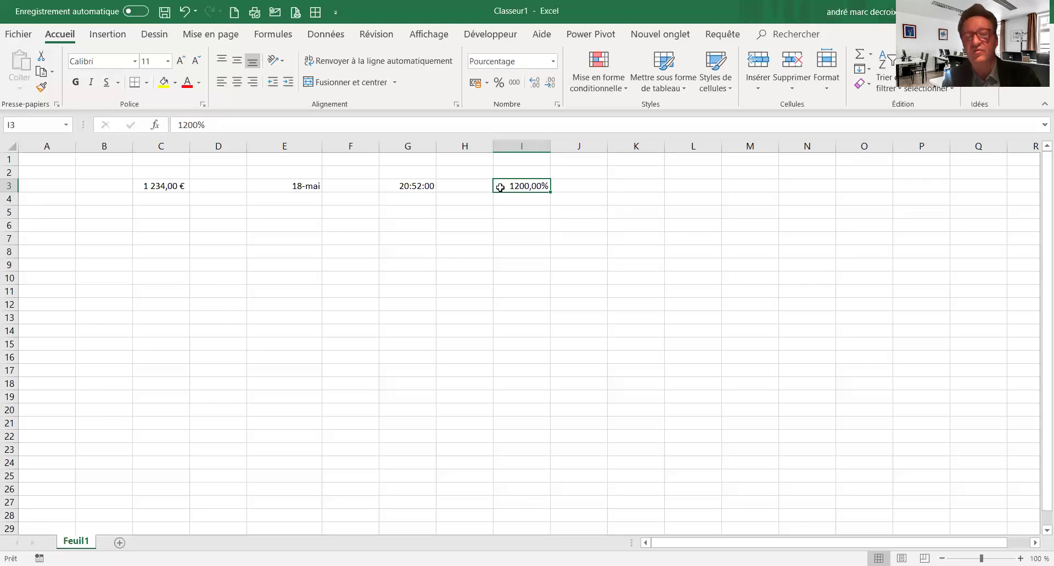
Re-enter 12 in I3 and reselect it to check the stored value.
text(1)
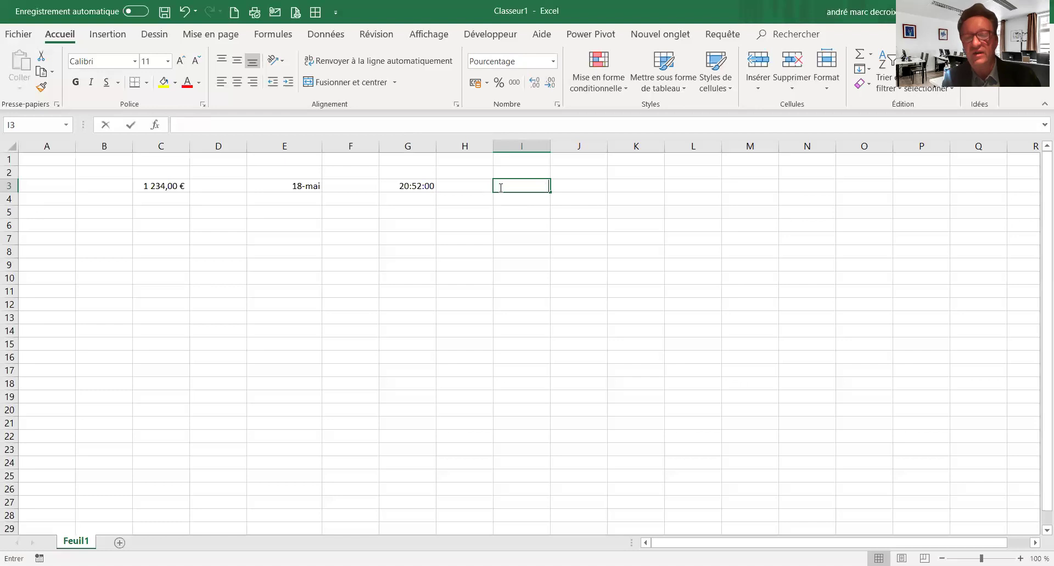
text(2)
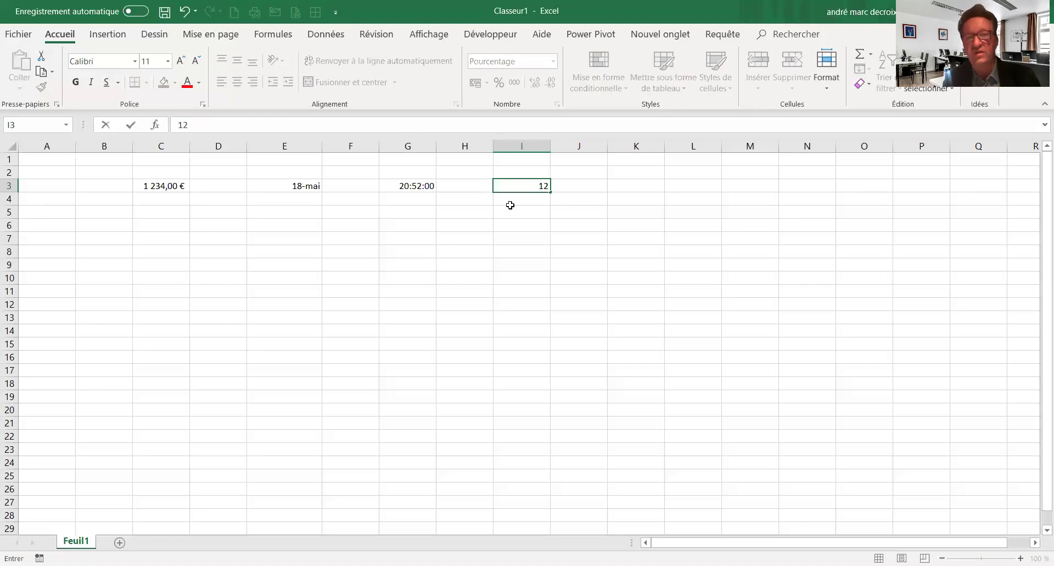
click(513, 207)
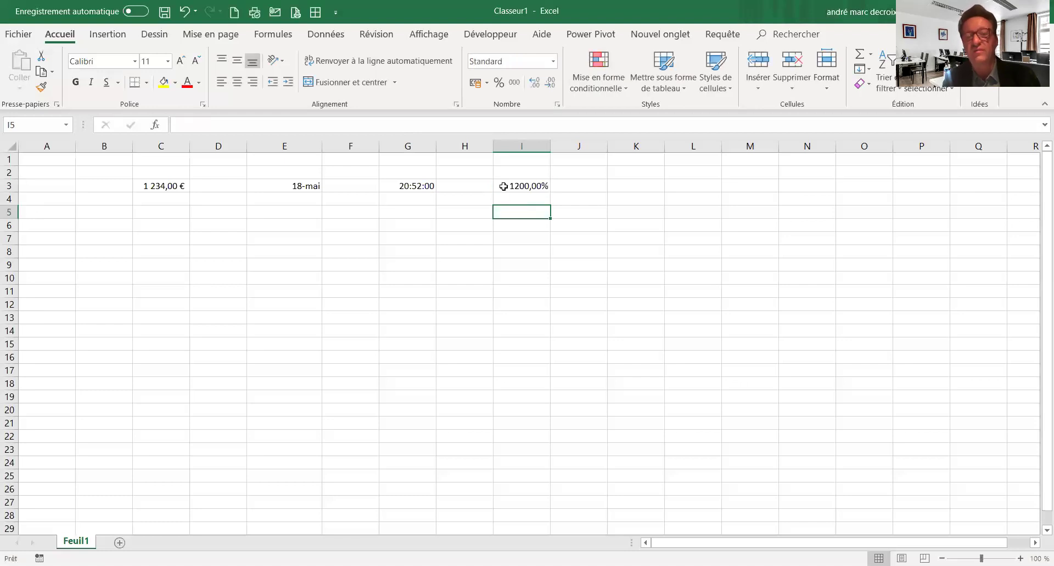
click(503, 186)
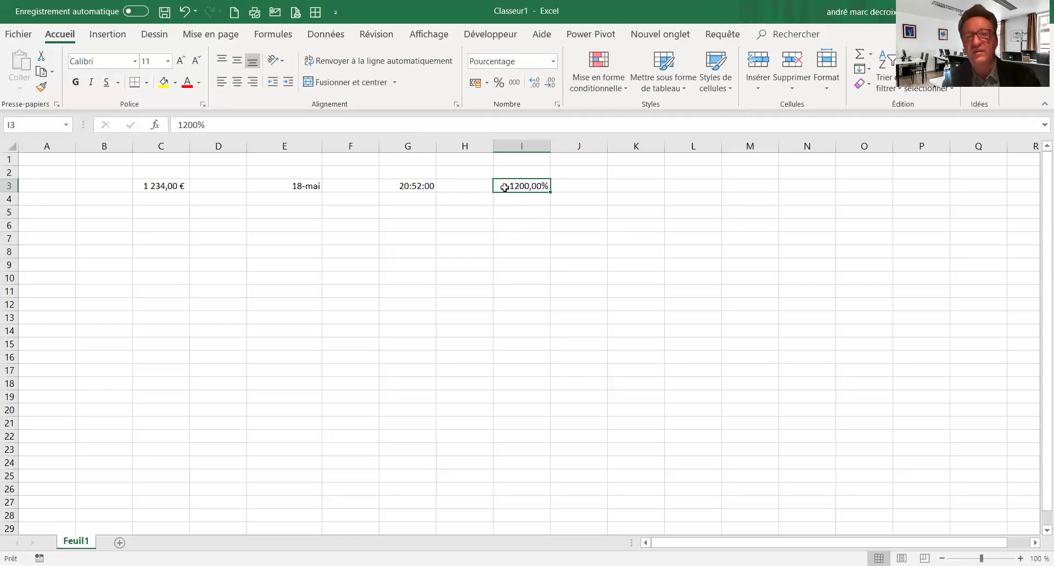
Change C3 from the 1 234,00 € accounting format to Texte so it shows 1234.
click(168, 187)
right_click(168, 187)
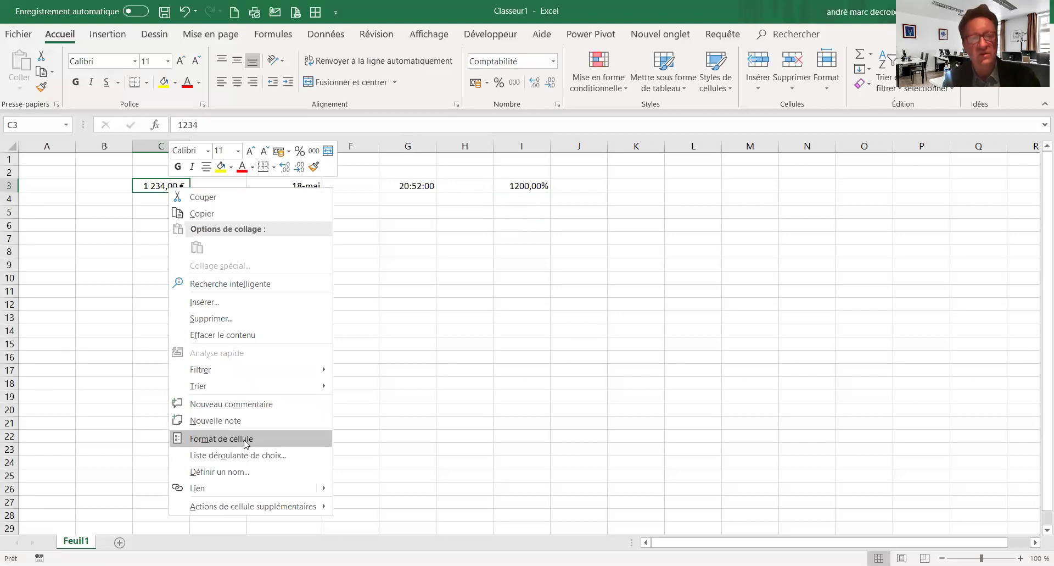
click(245, 444)
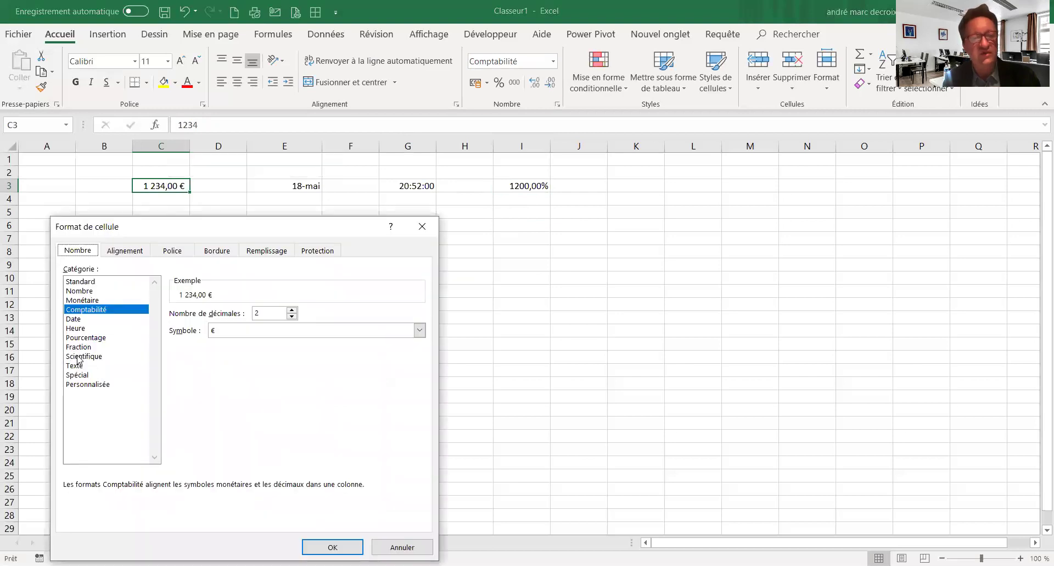
click(79, 366)
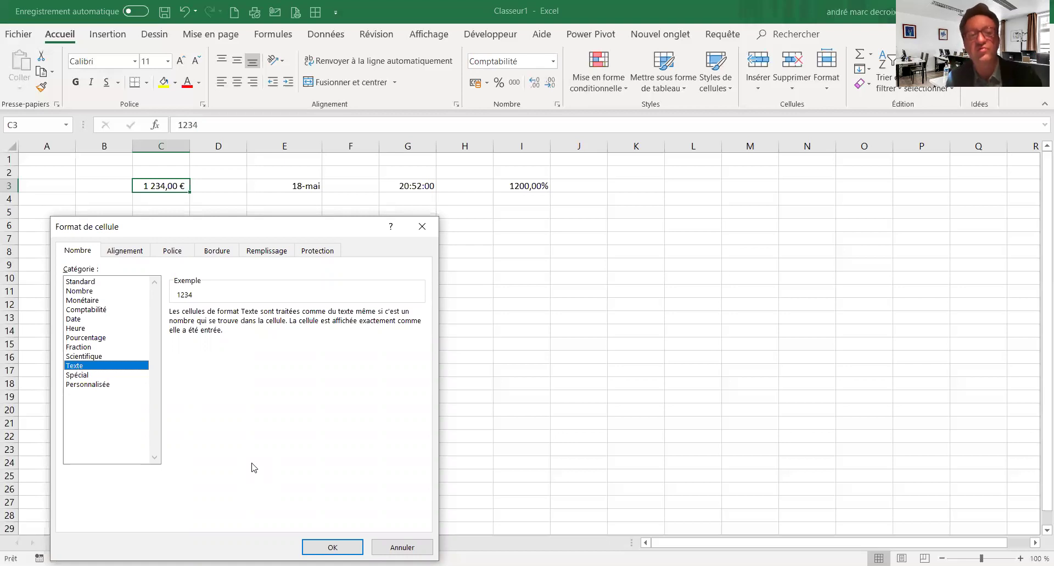
click(318, 548)
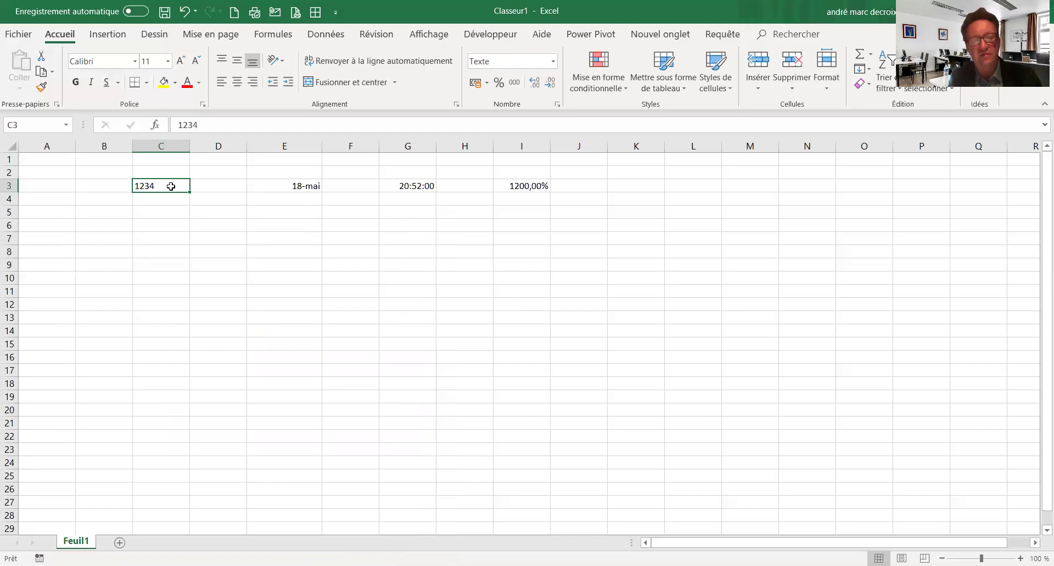
In C3's cell format, preview Spécial as 01234, then choose the Personnalisée code 00000.
right_click(171, 186)
click(250, 439)
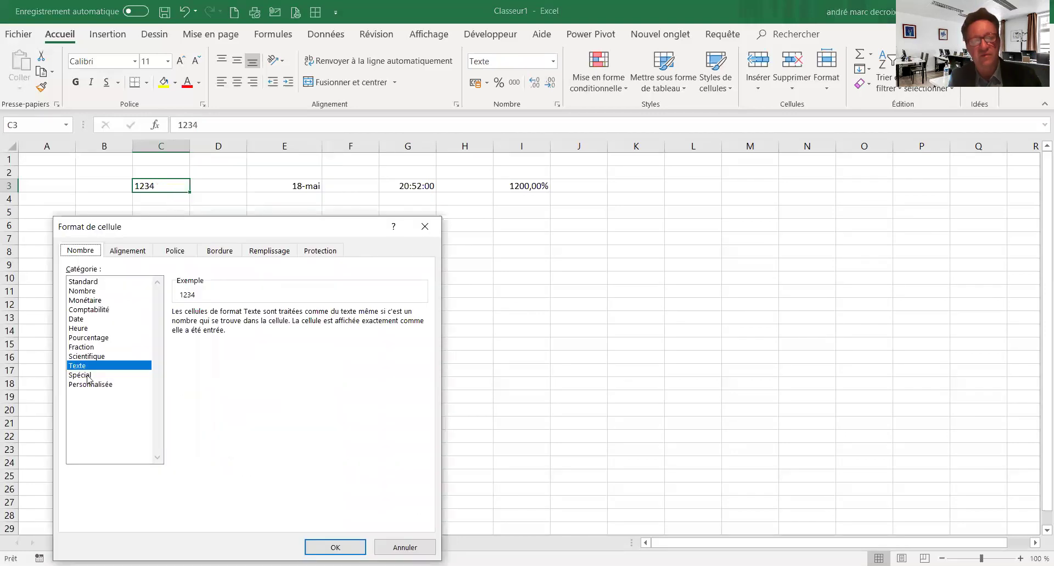
click(83, 376)
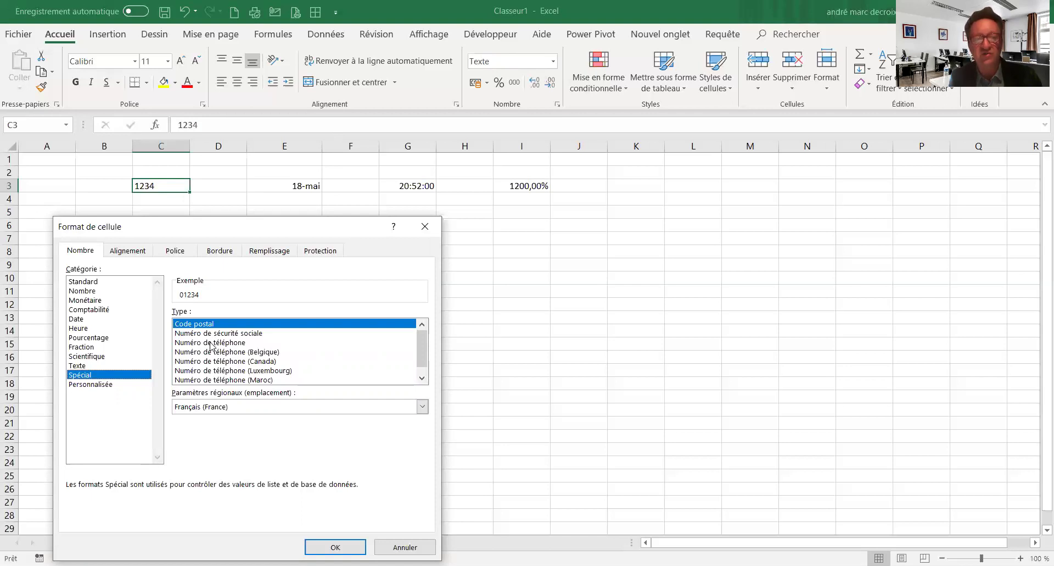
click(95, 387)
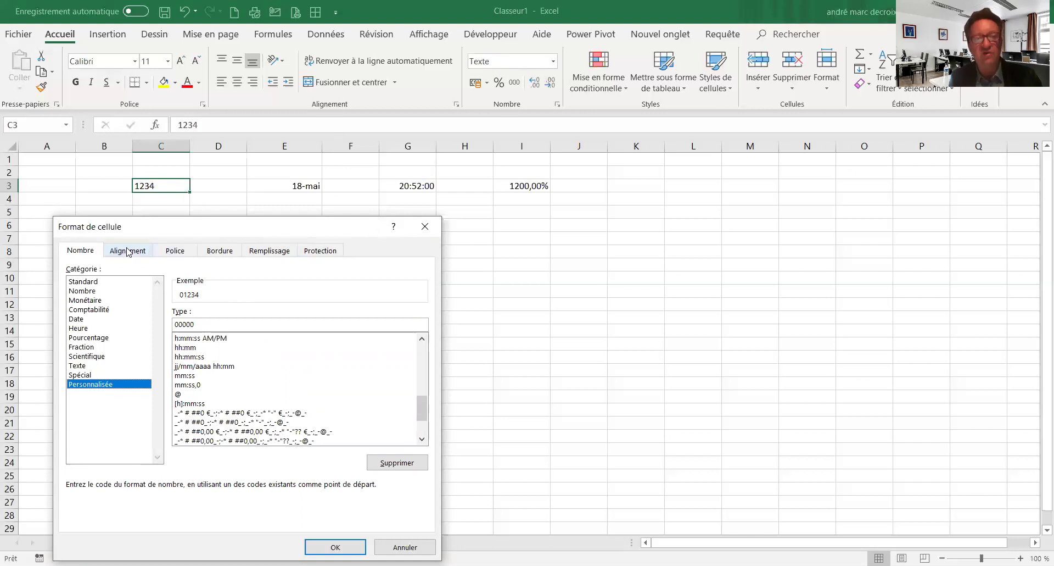
Set C3's text orientation to 45 degrees in the Alignment settings and confirm.
click(126, 252)
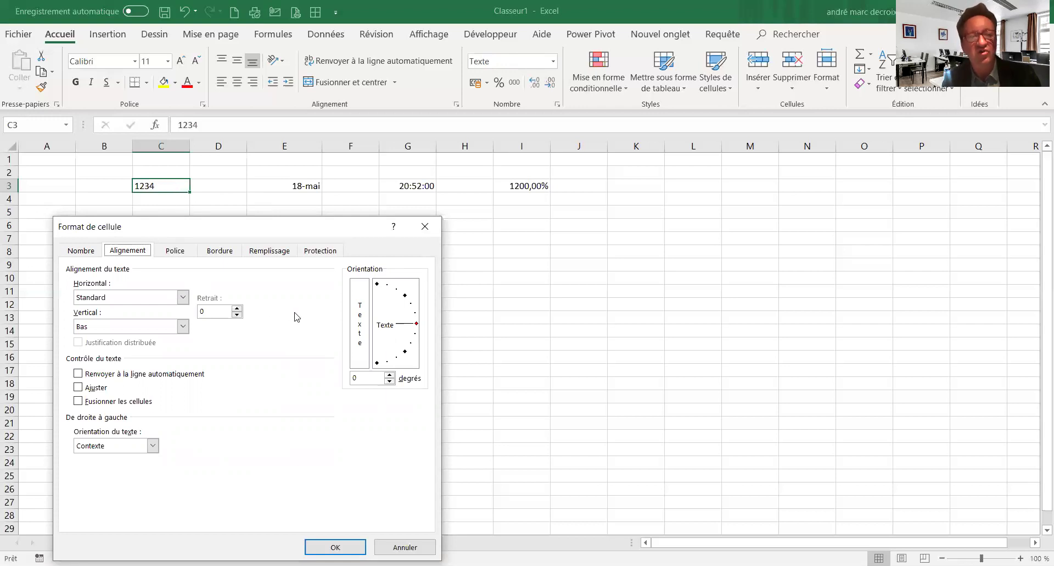
click(417, 325)
drag(417, 325, 404, 296)
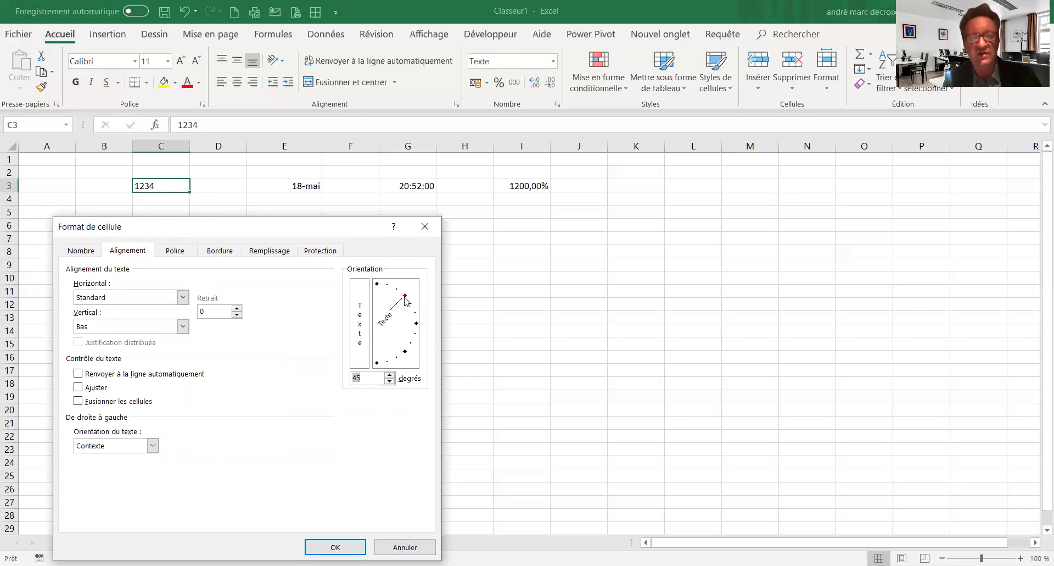
click(335, 547)
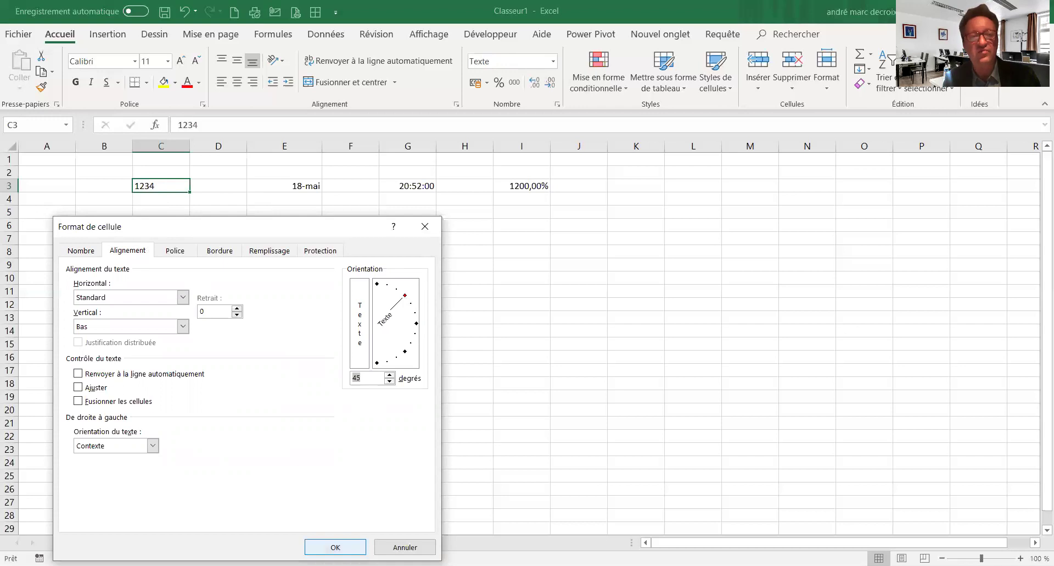
click(335, 546)
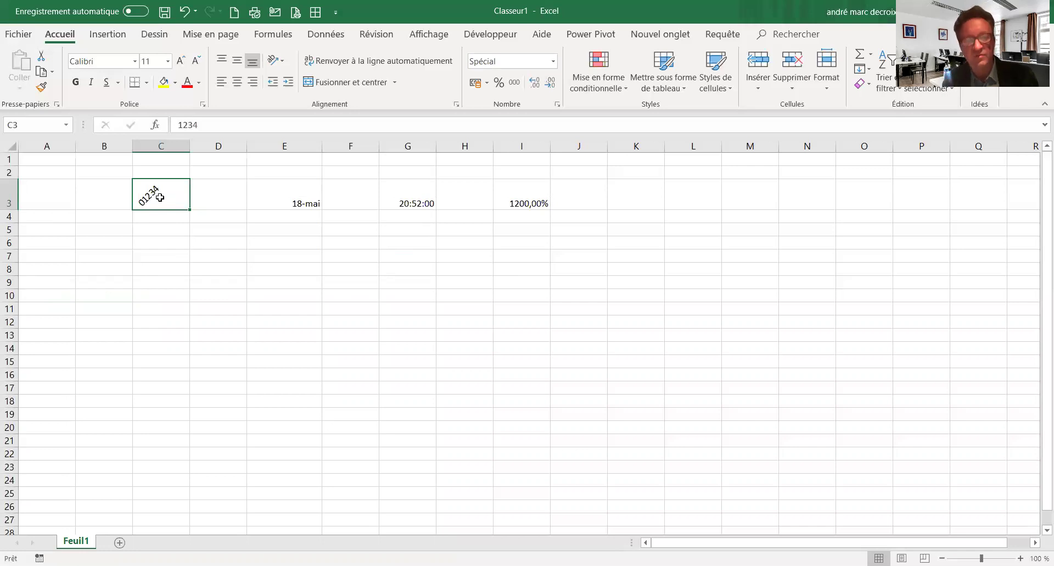
Format C3's font as bold, size 14, in red, and apply it.
right_click(160, 197)
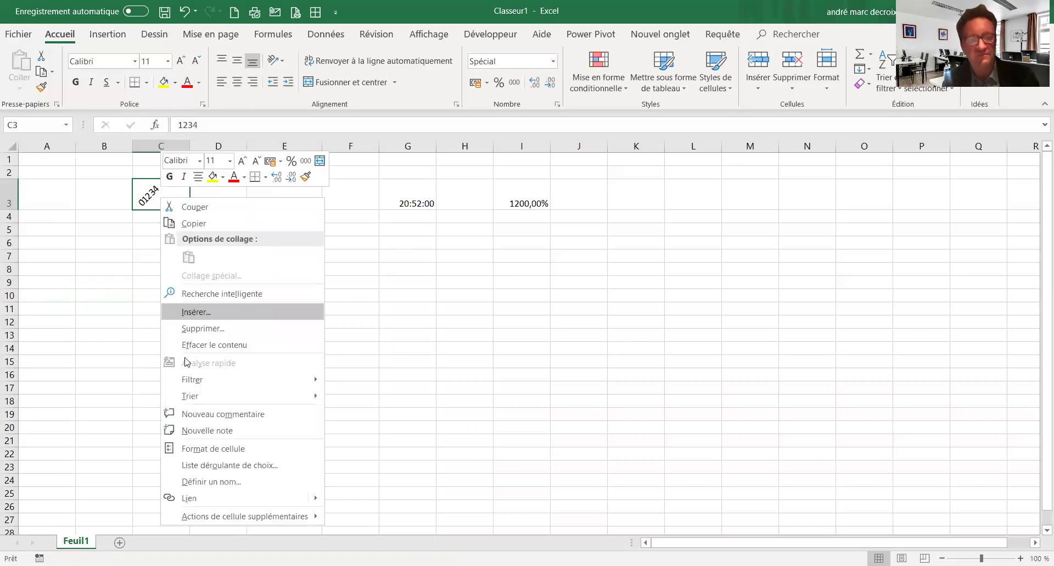
click(208, 447)
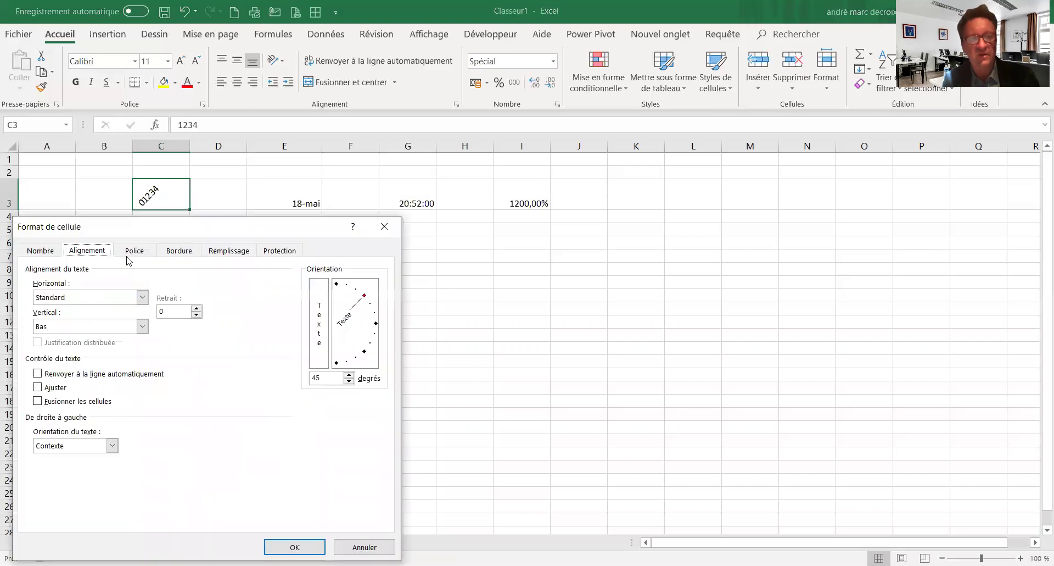
click(126, 253)
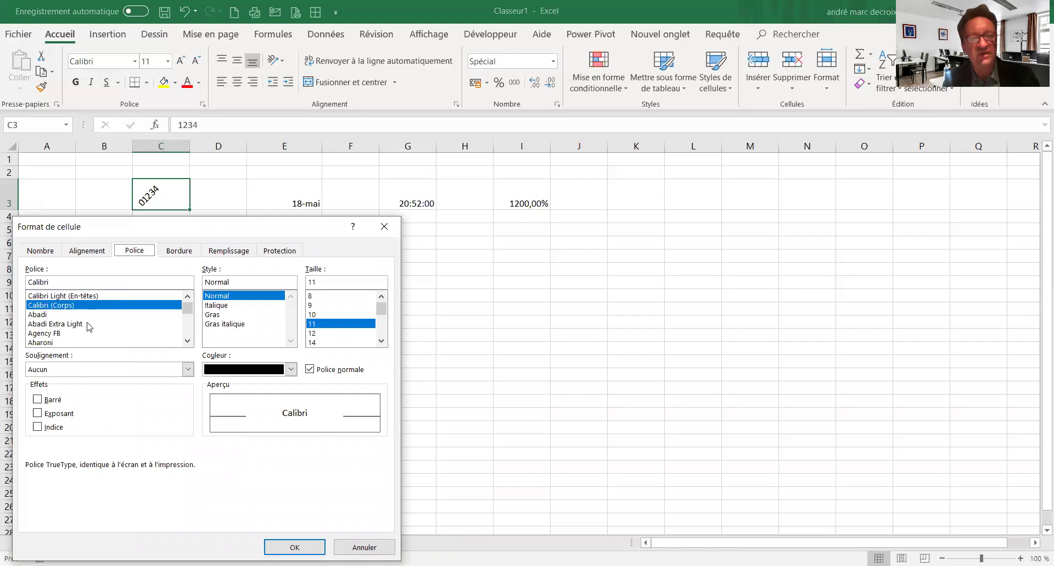
click(216, 316)
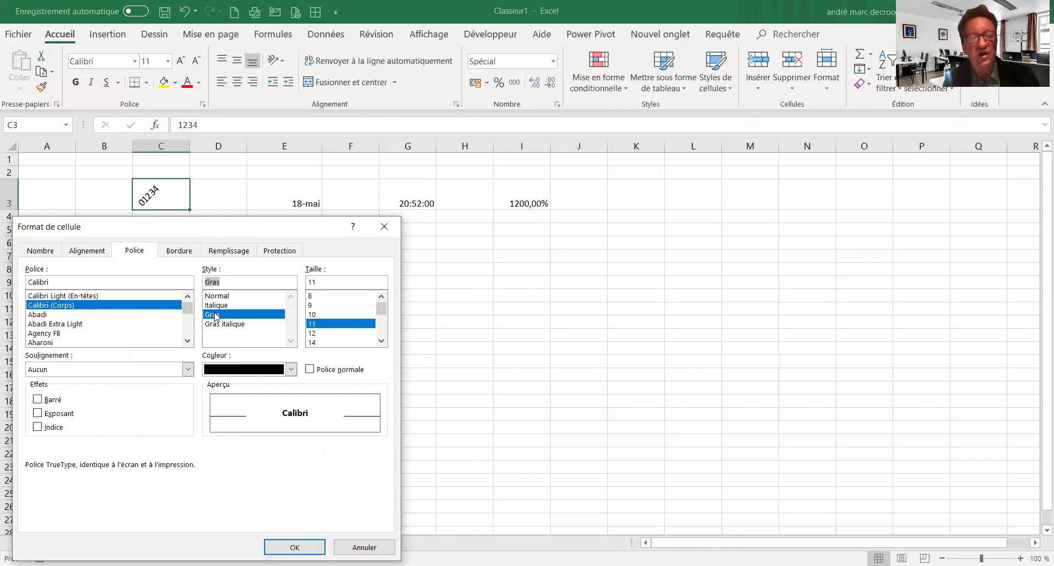
click(328, 341)
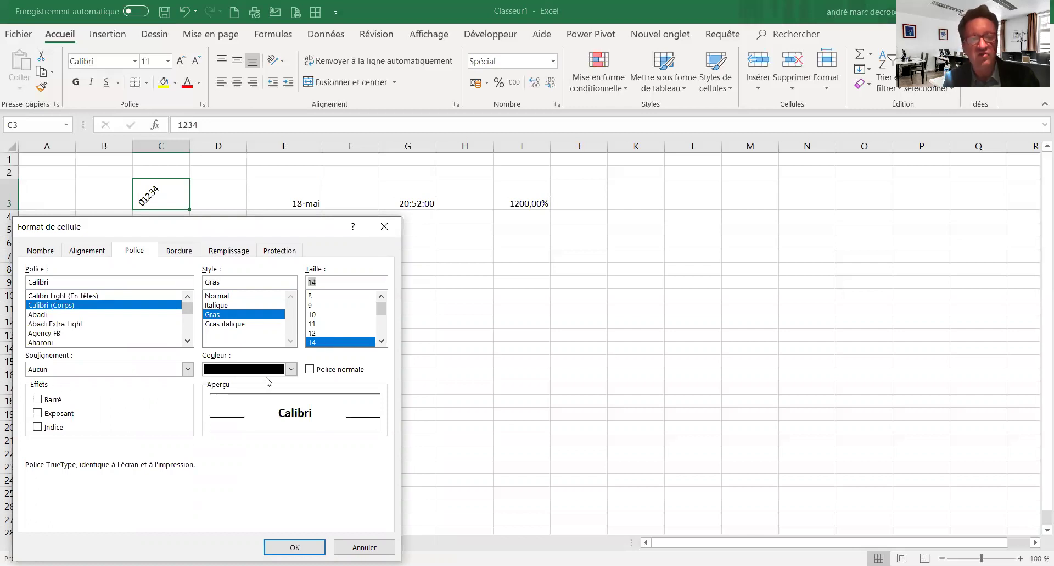
click(291, 369)
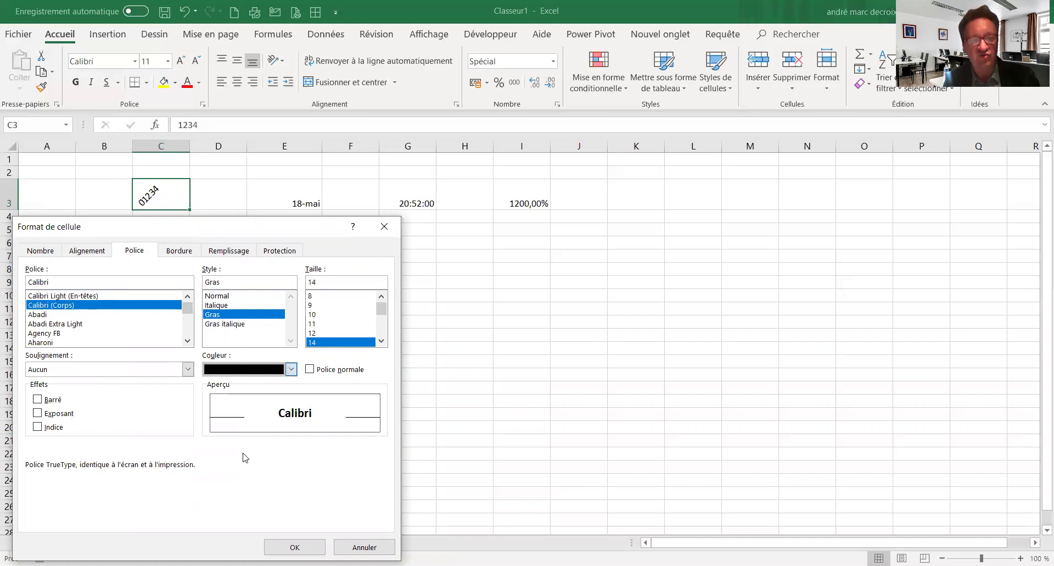
click(291, 369)
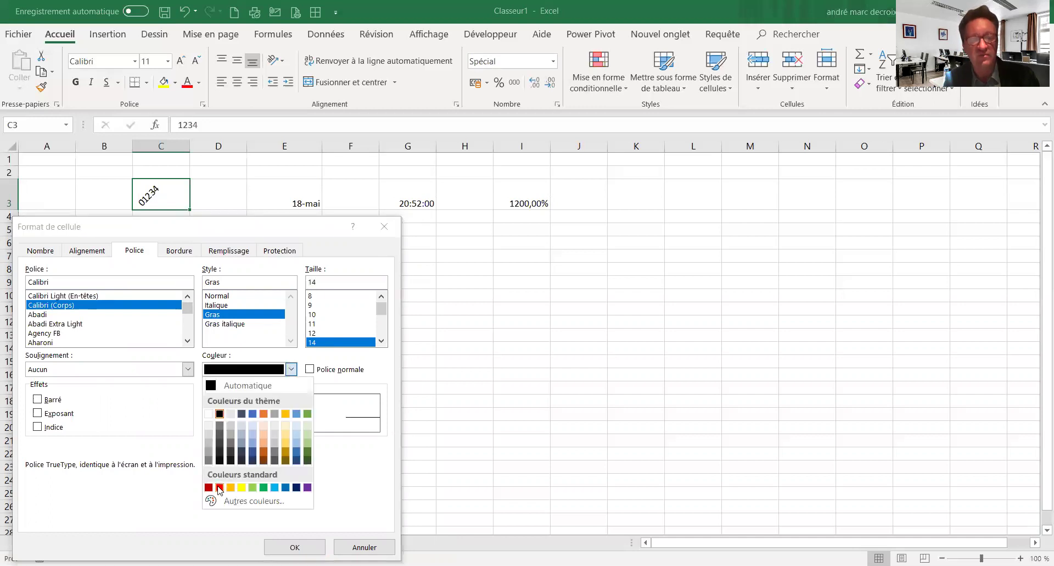
click(219, 487)
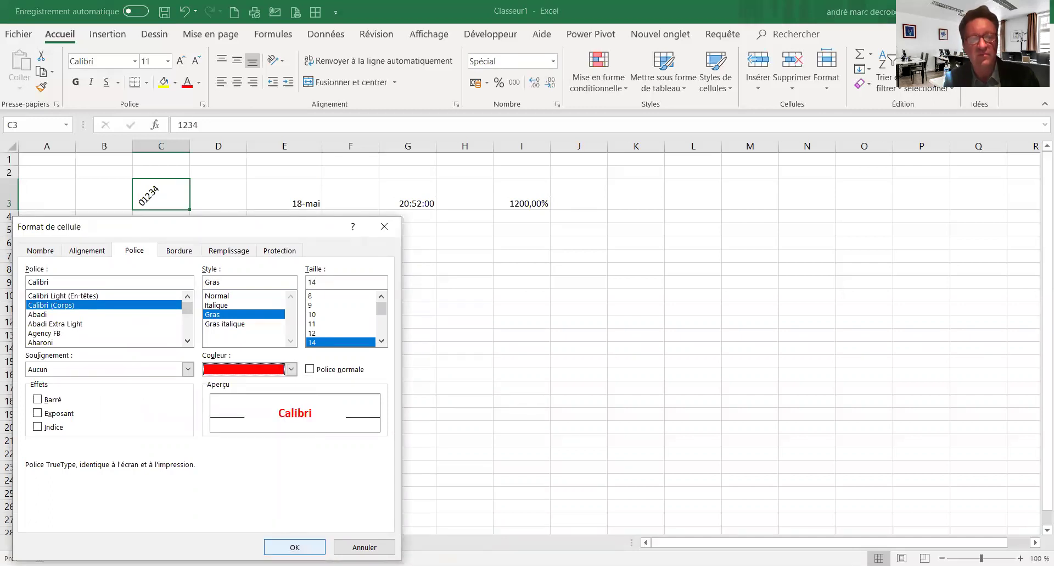
click(295, 547)
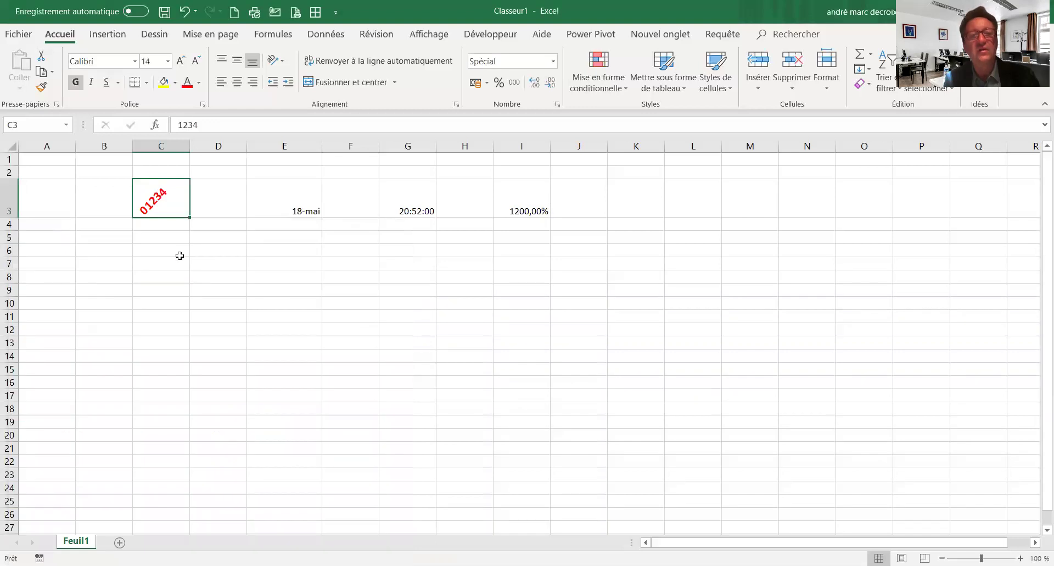
Choose the Contour outline border preset for C3, then bring up the Fill settings.
right_click(178, 212)
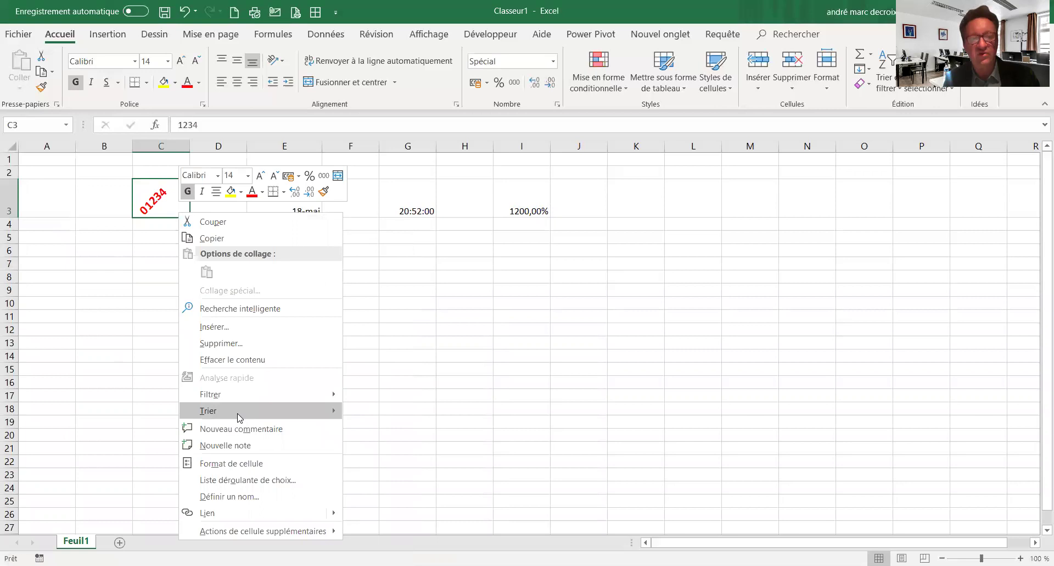
click(232, 463)
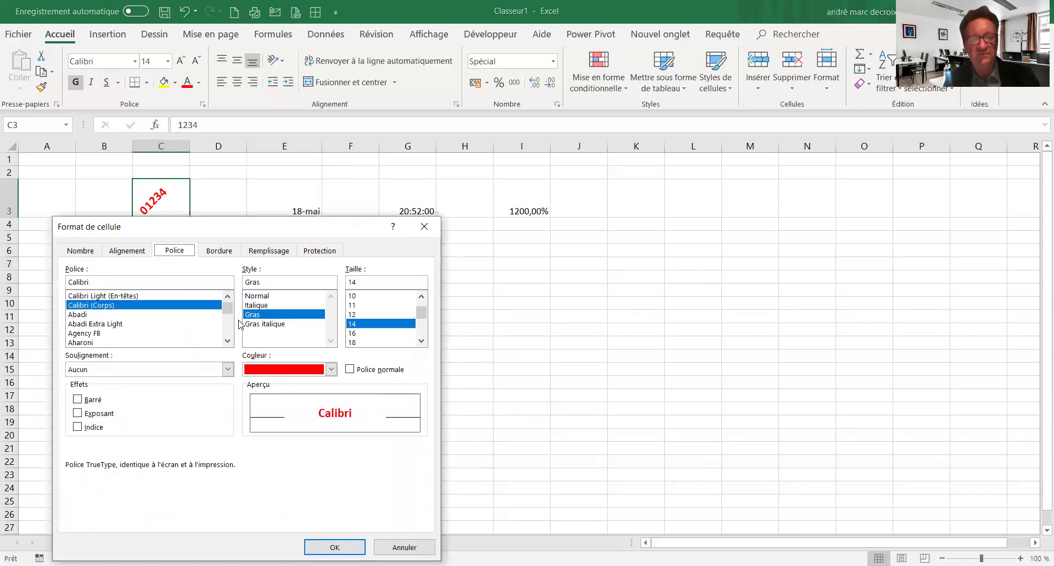
click(220, 251)
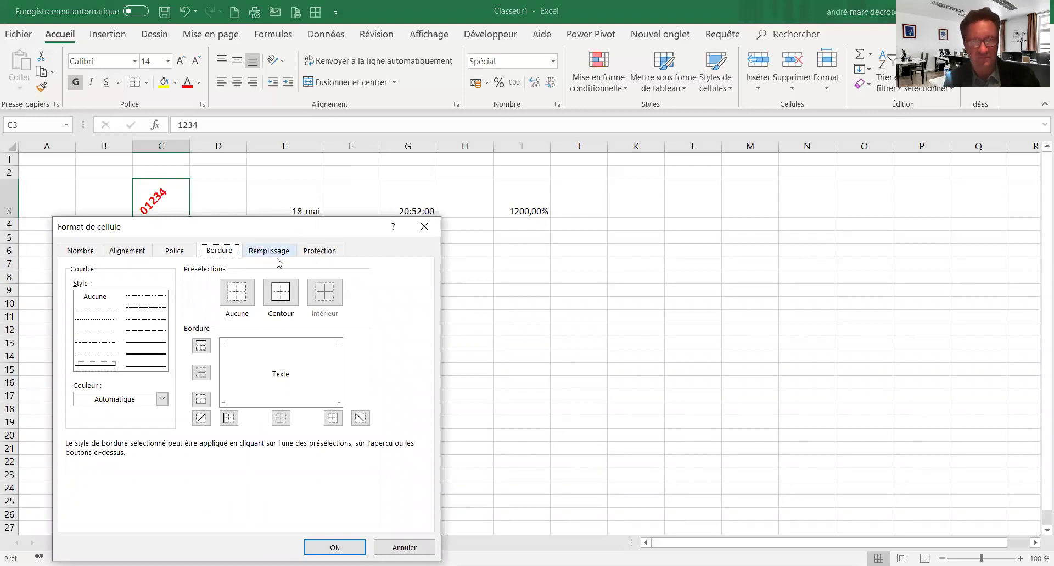
click(281, 297)
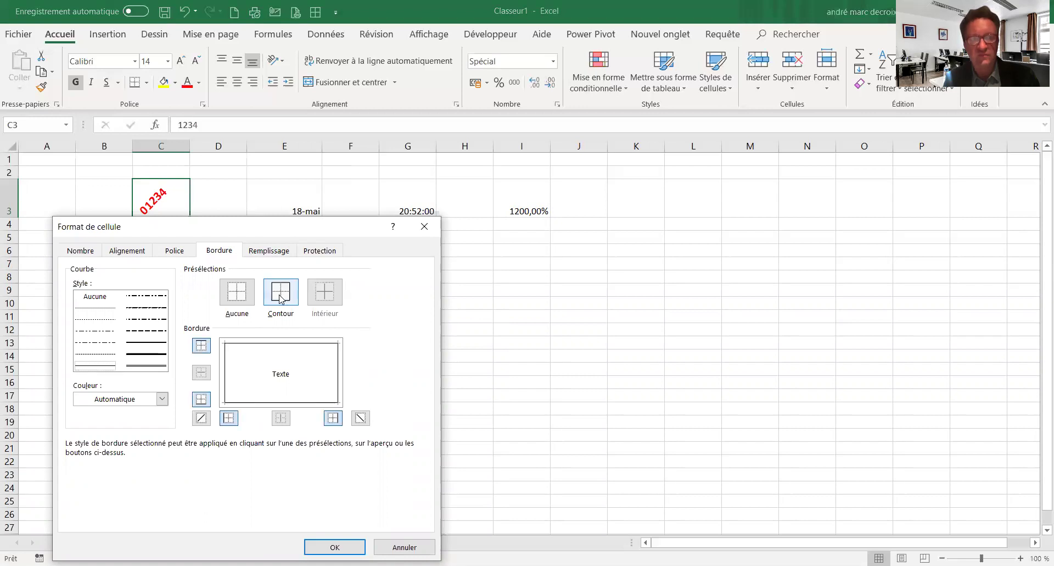
click(273, 252)
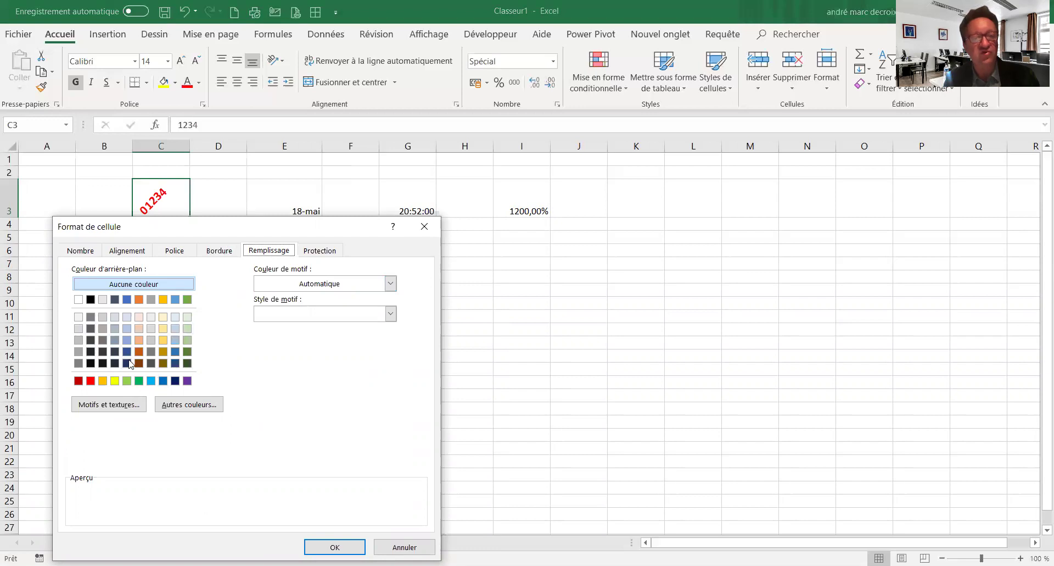
Try a horizontal gradient, then fill C3 with thin reverse diagonal stripes and apply.
click(119, 405)
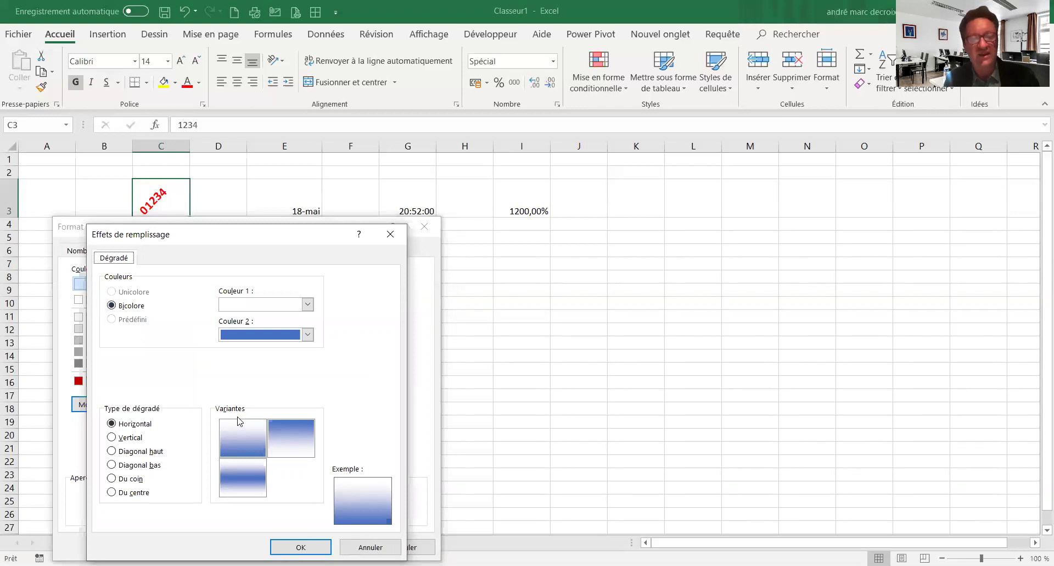
click(239, 431)
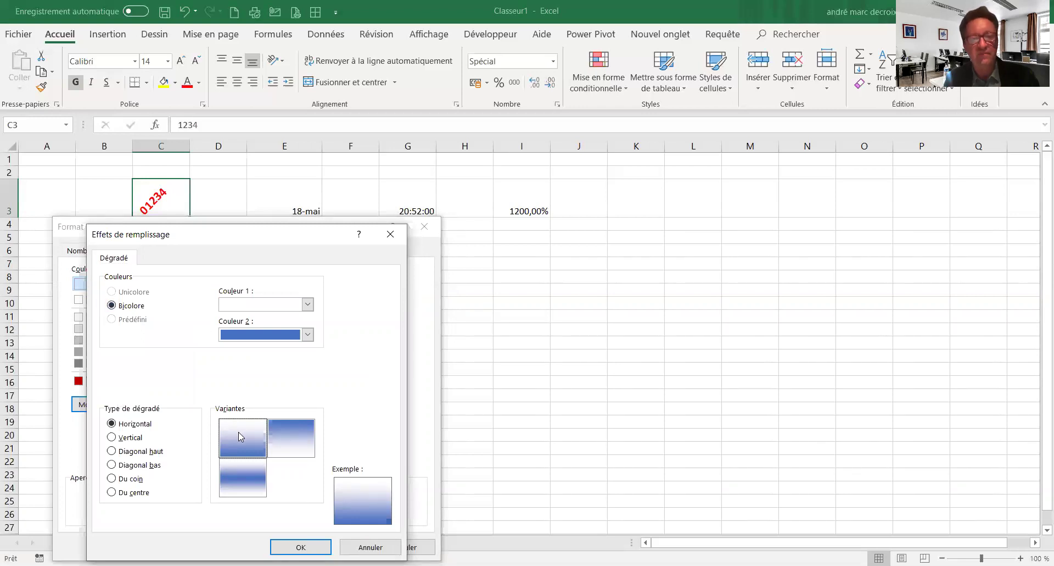
click(301, 547)
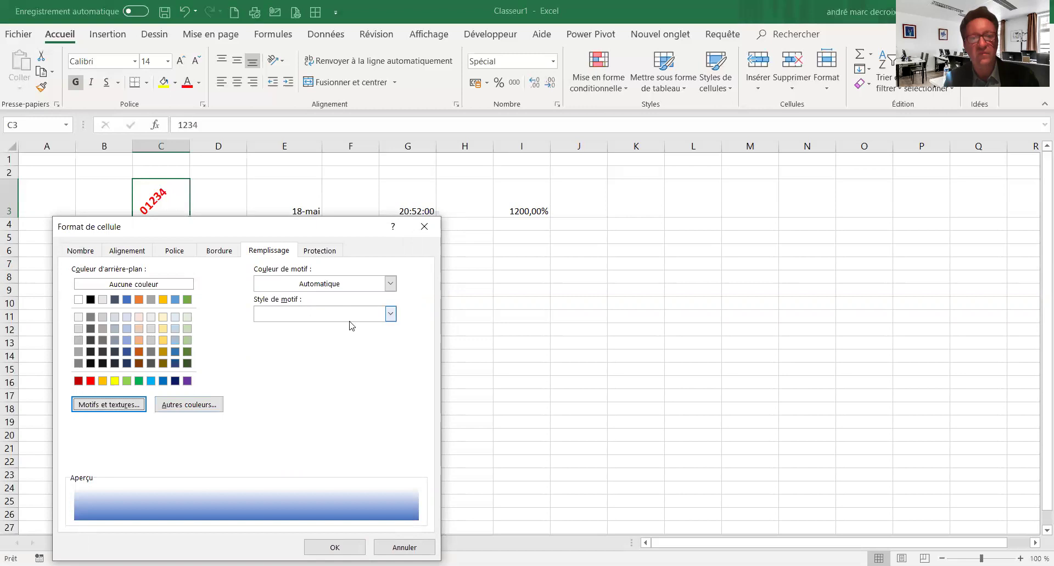
click(391, 314)
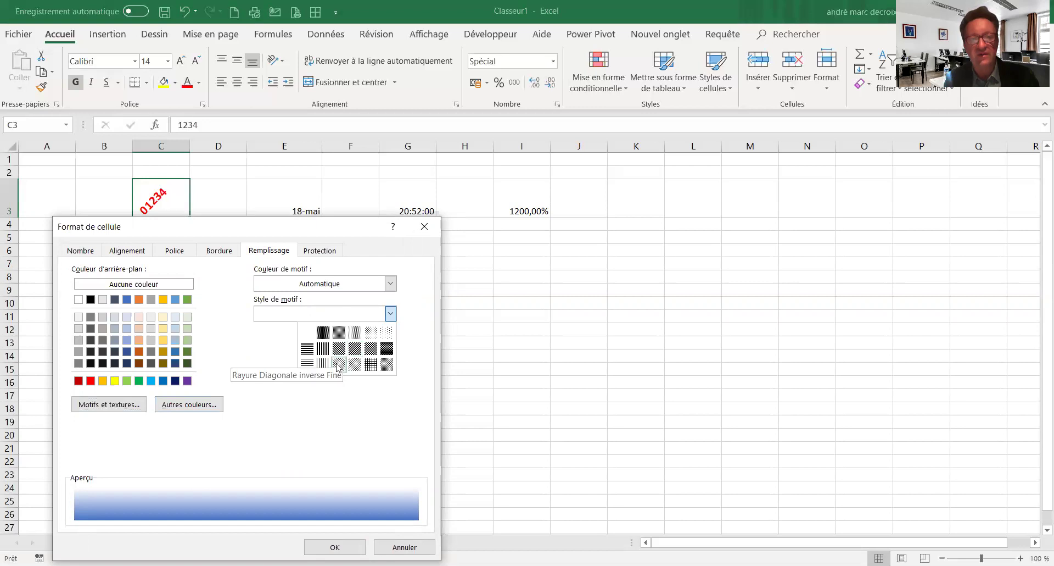
click(337, 365)
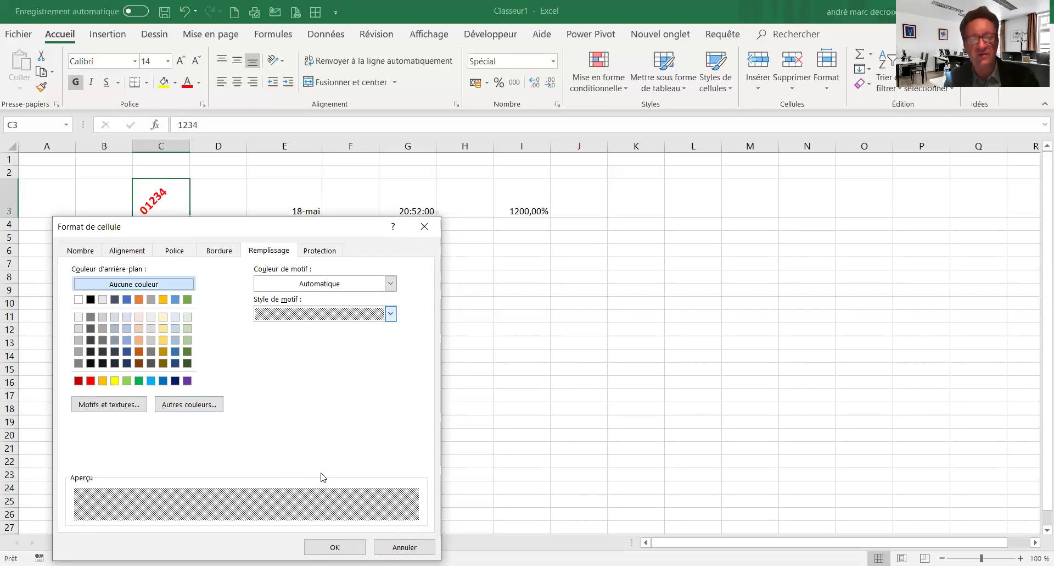
click(340, 548)
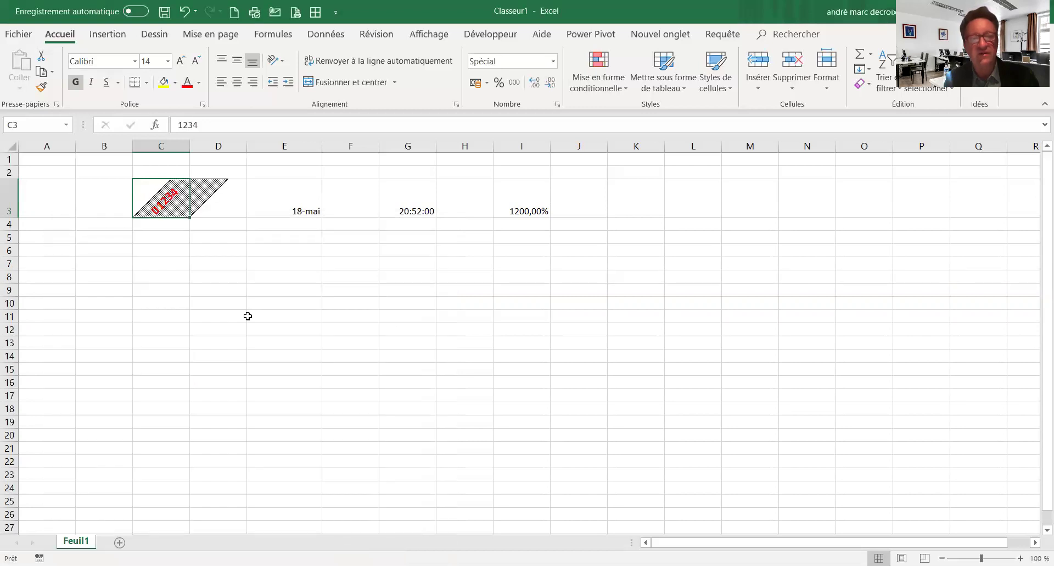
click(236, 299)
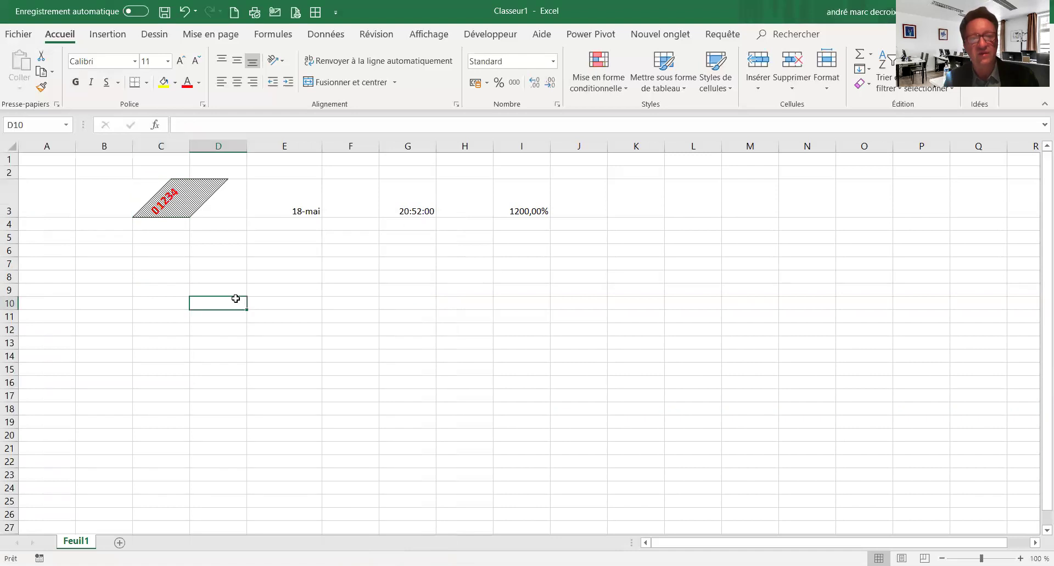